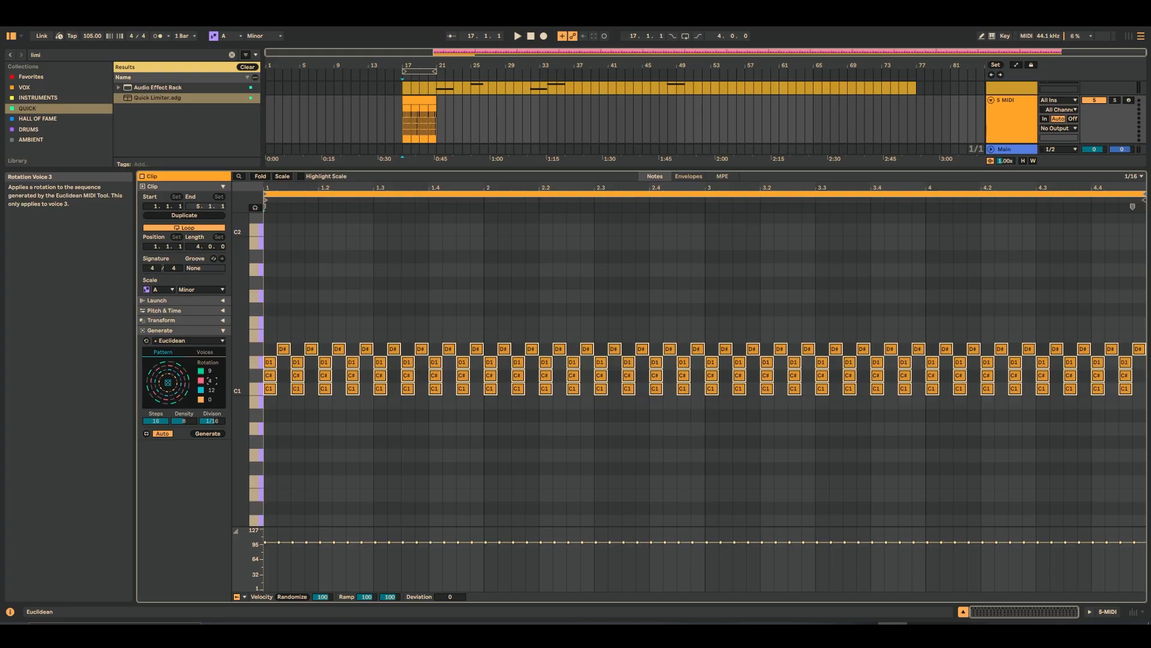
pyautogui.moveTo(210, 381); pyautogui.dragTo(210, 384)
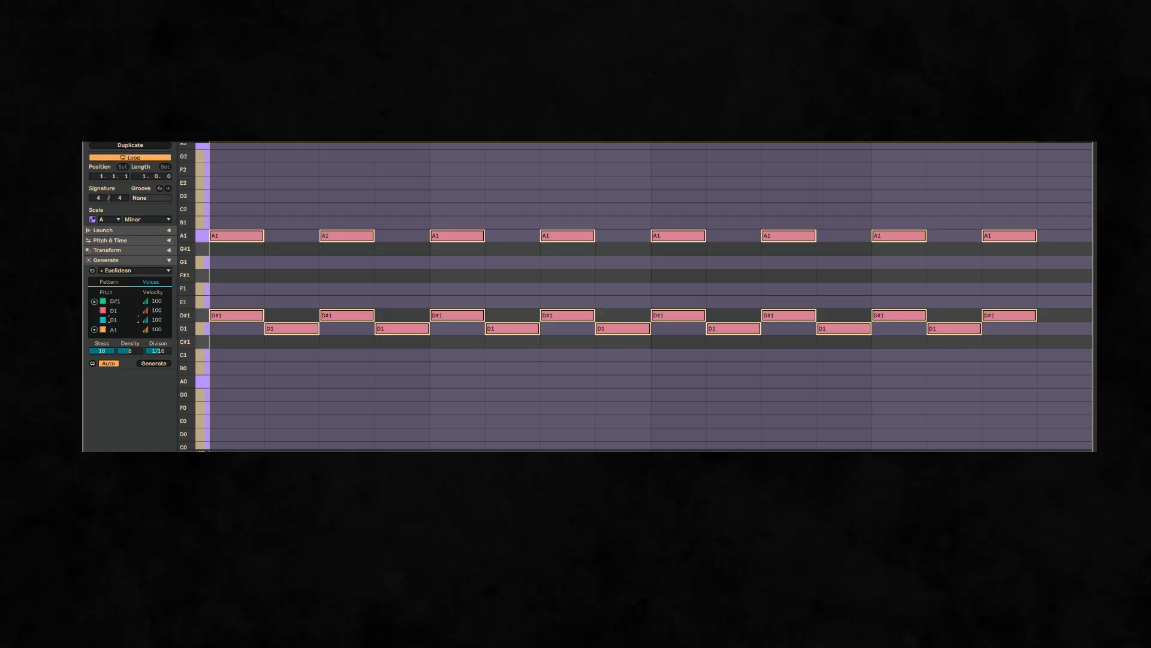
pyautogui.moveTo(120, 320); pyautogui.dragTo(120, 288)
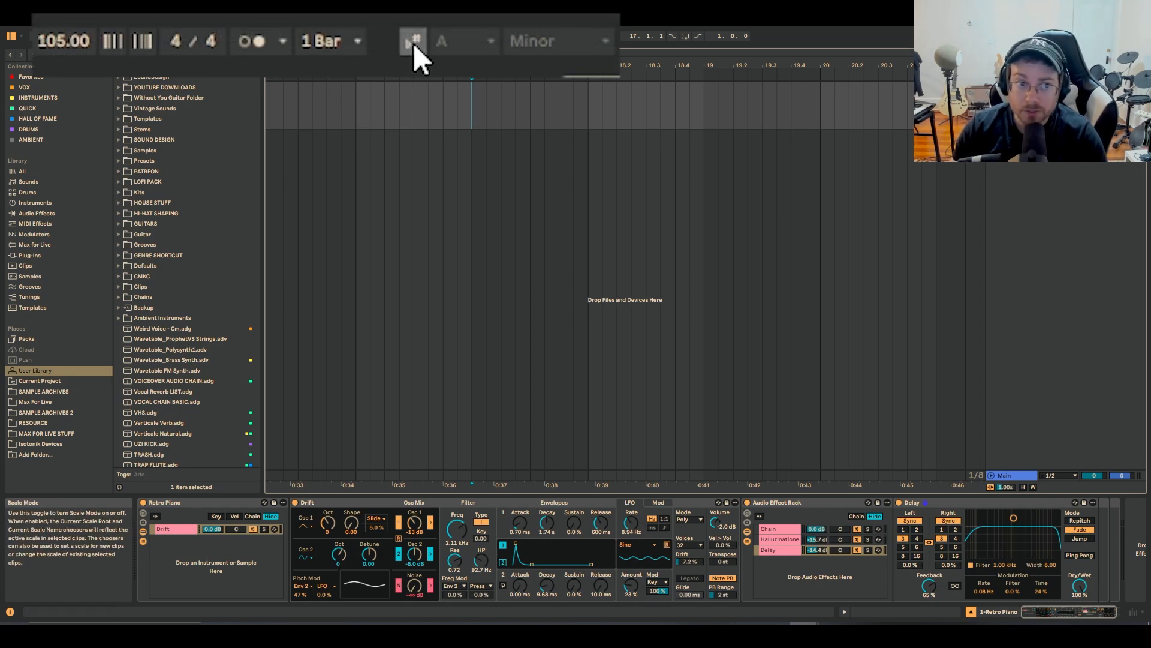
# Turn on Scale Mode for the set, keeping A as the root and Minor as the scale
pyautogui.click(413, 44)
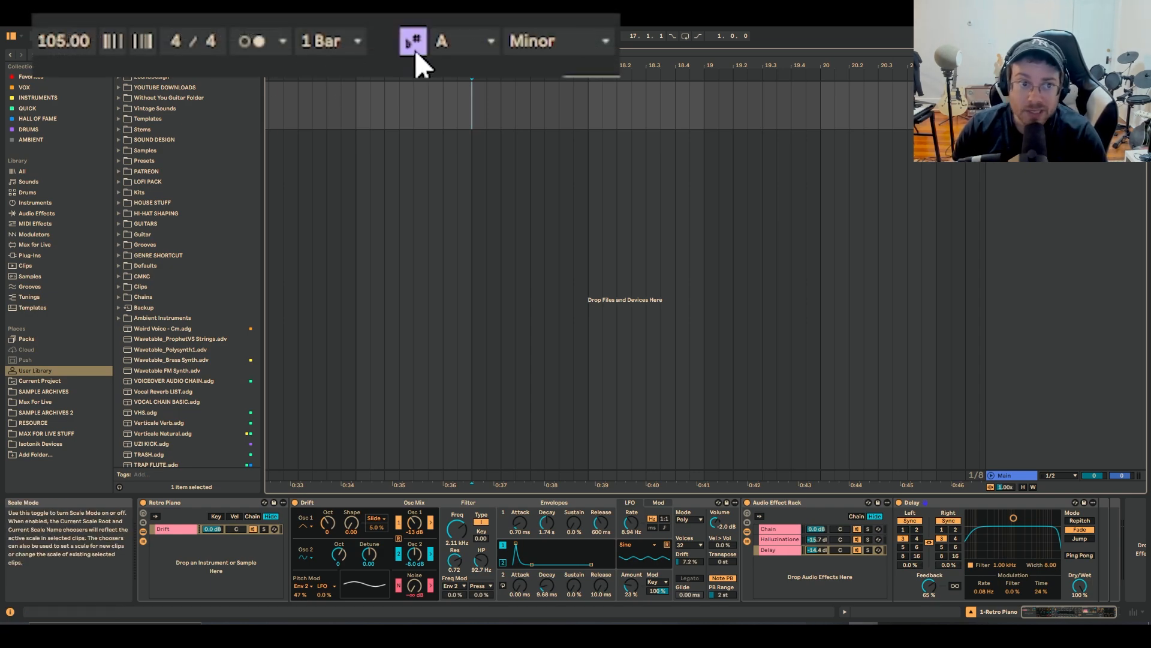
pyautogui.click(538, 44)
pyautogui.click(538, 43)
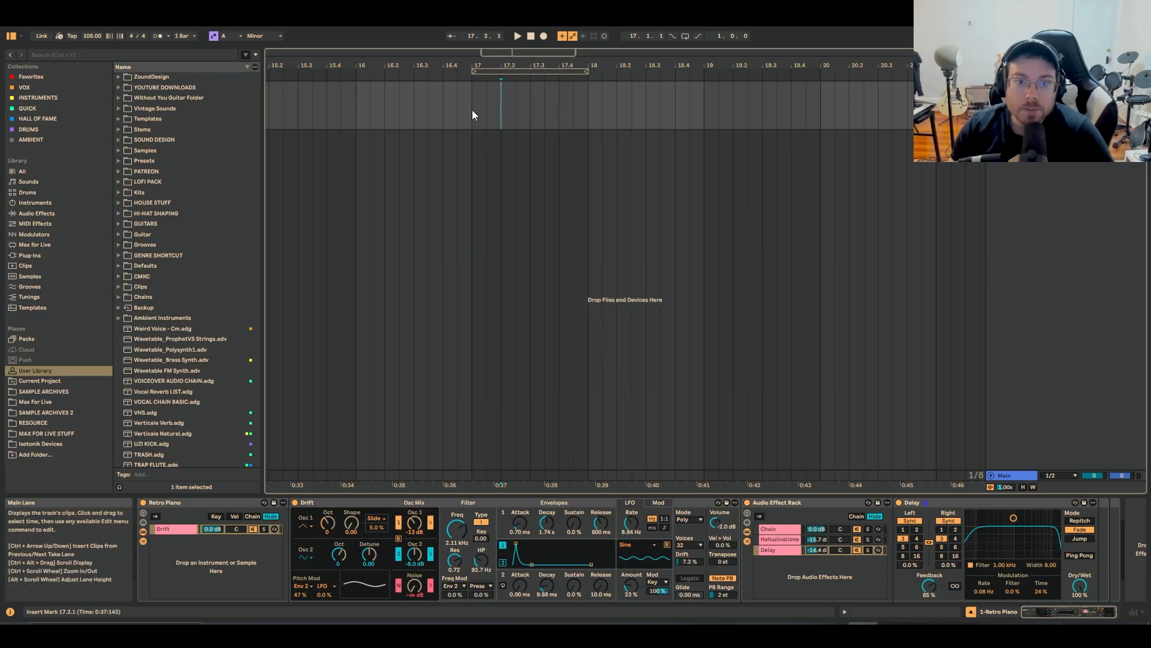
# Create an empty one-bar MIDI clip at bar 17, and fold its note editor to the scale with scale highlighting on
pyautogui.moveTo(472, 109); pyautogui.dragTo(505, 110)
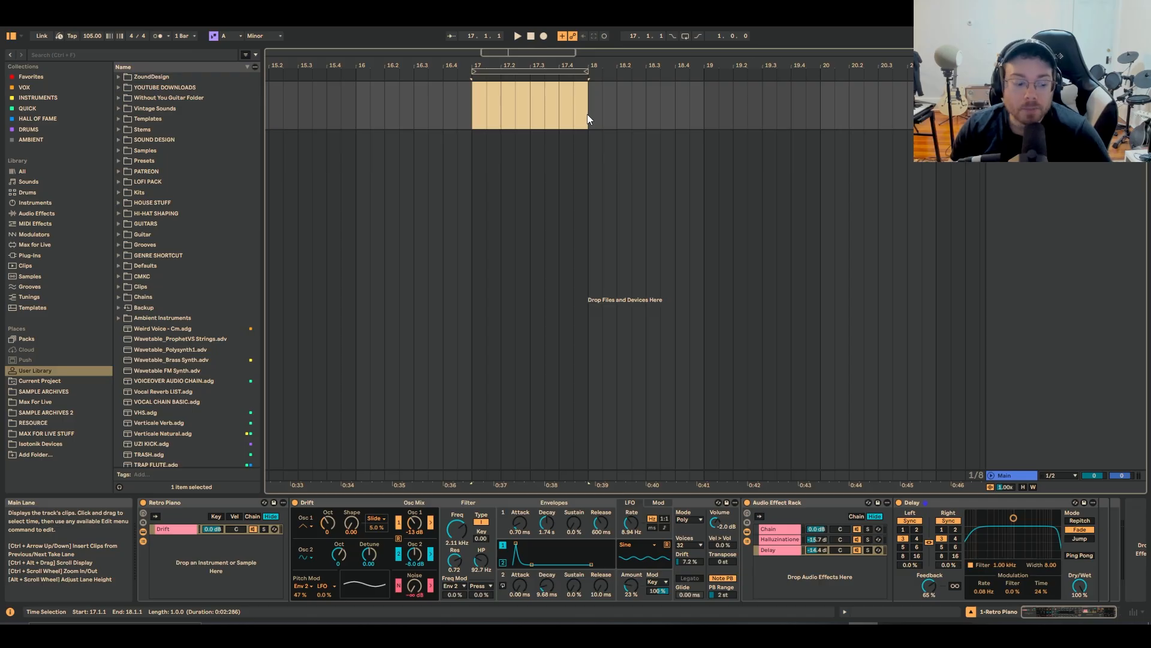
pyautogui.hotkey('ctrl', 'shift', 'm')
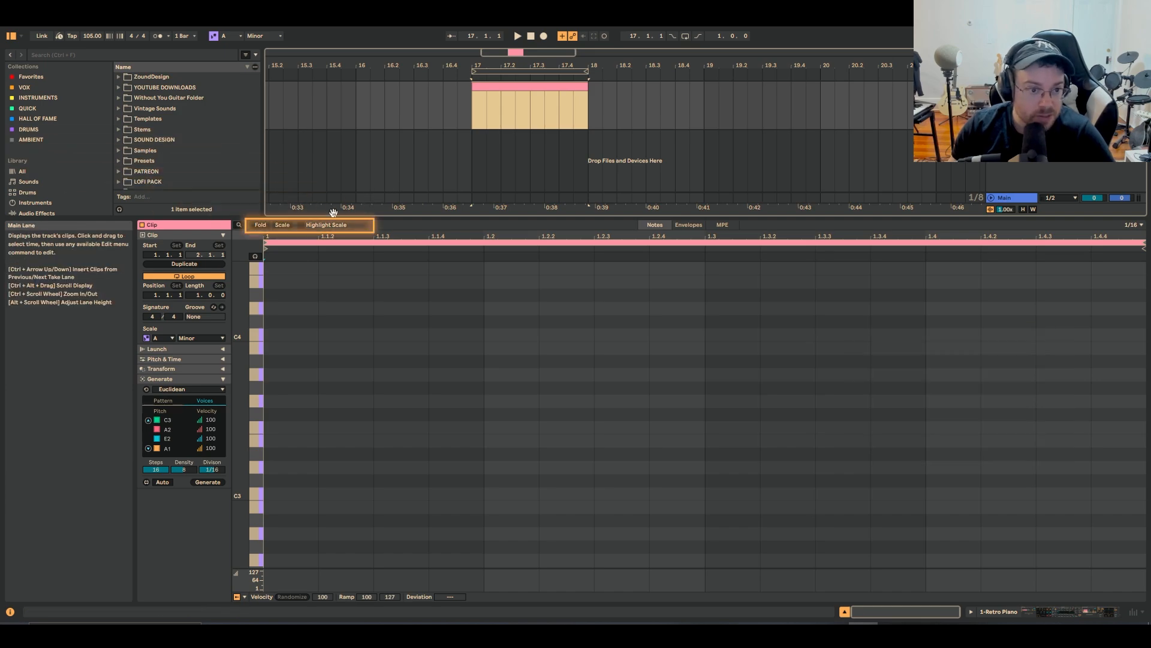
pyautogui.click(282, 225)
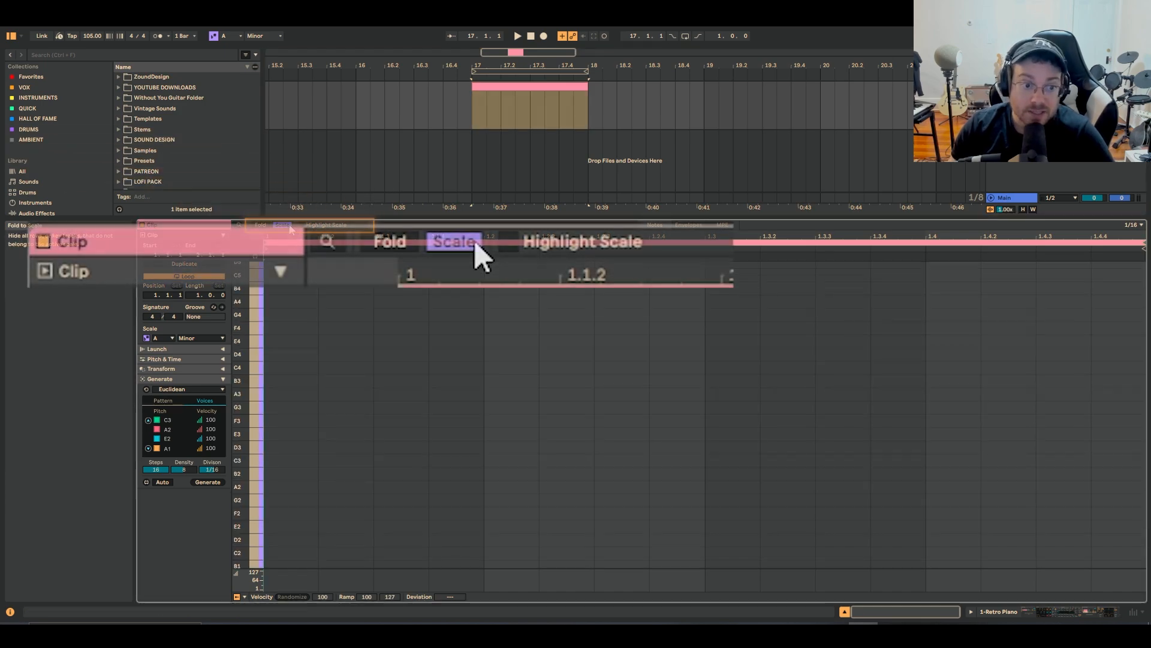
pyautogui.click(513, 240)
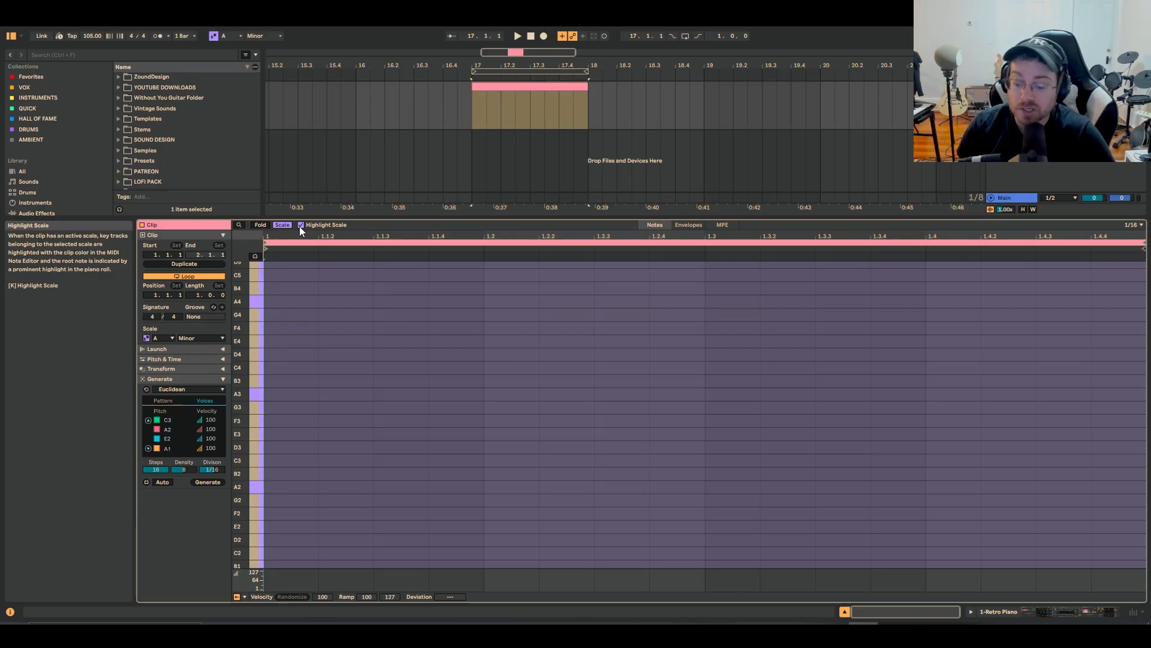
# Look over the Retro Piano track's devices, including the chain volumes in the Audio Effect Rack
pyautogui.hotkey('shift', 'Tab')
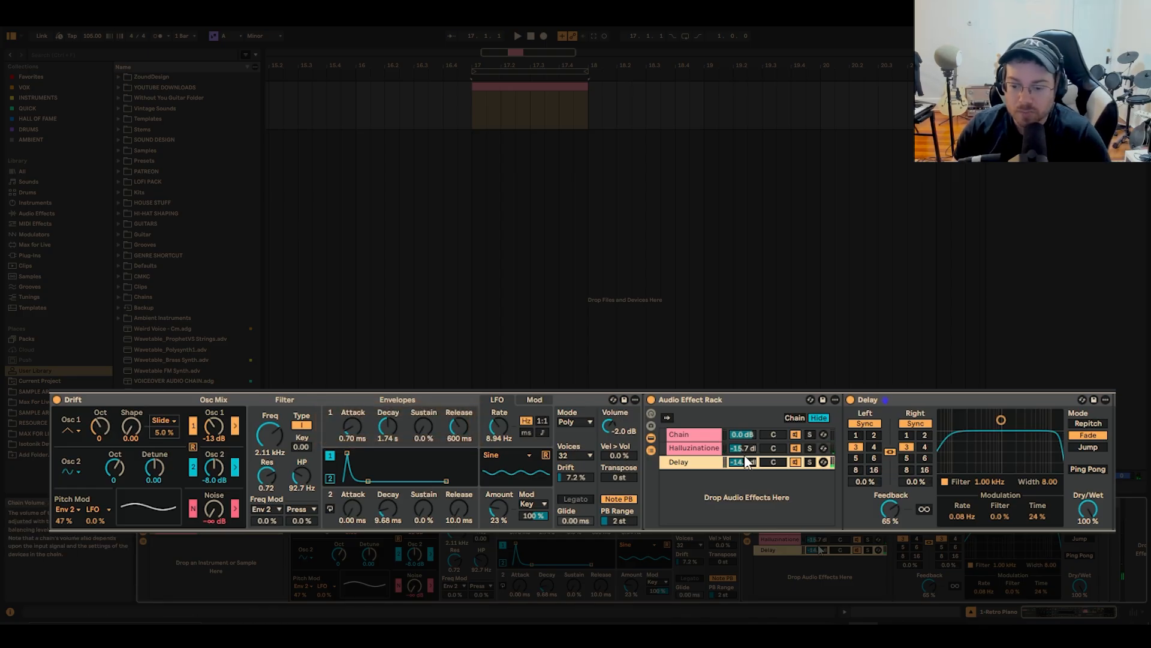
pyautogui.moveTo(747, 448); pyautogui.dragTo(745, 464)
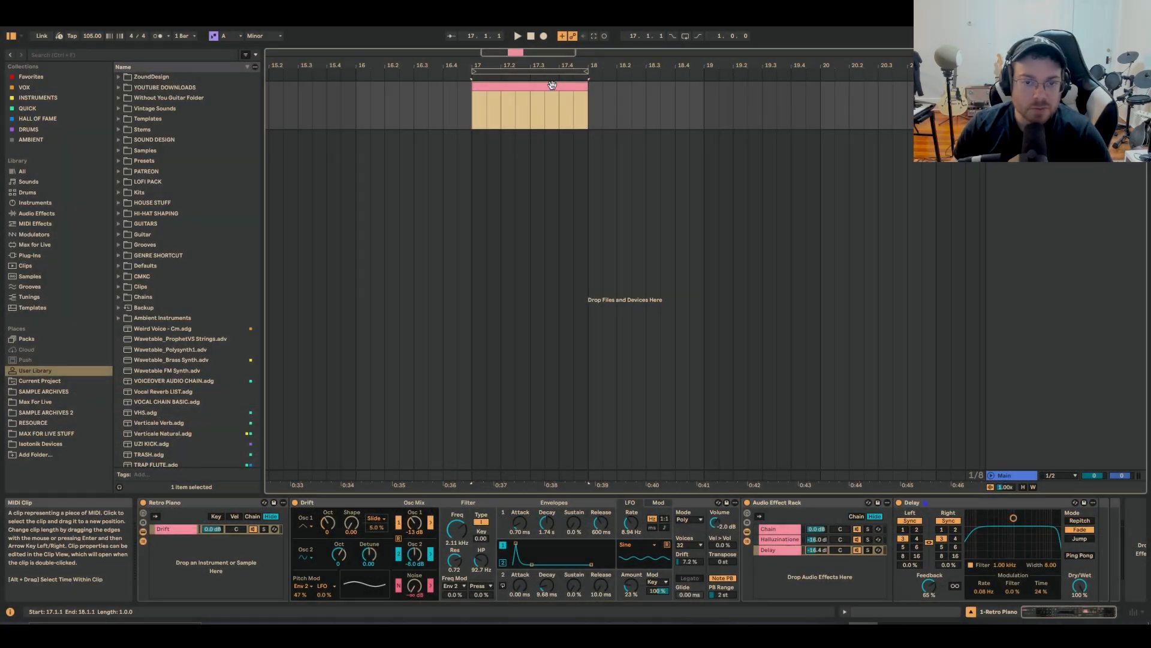
# Generate a four-voice Euclidean pattern in the bar 17 clip with 16 steps, density 8 and 1/16 division, and play it
pyautogui.doubleClick(553, 86)
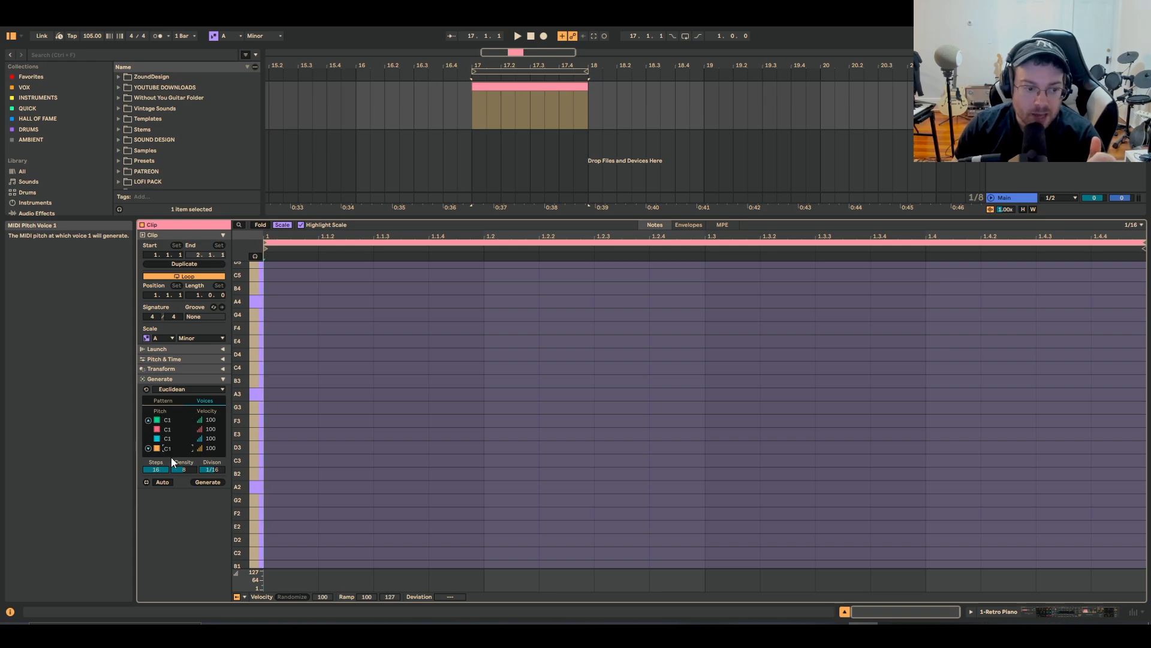
pyautogui.click(162, 400)
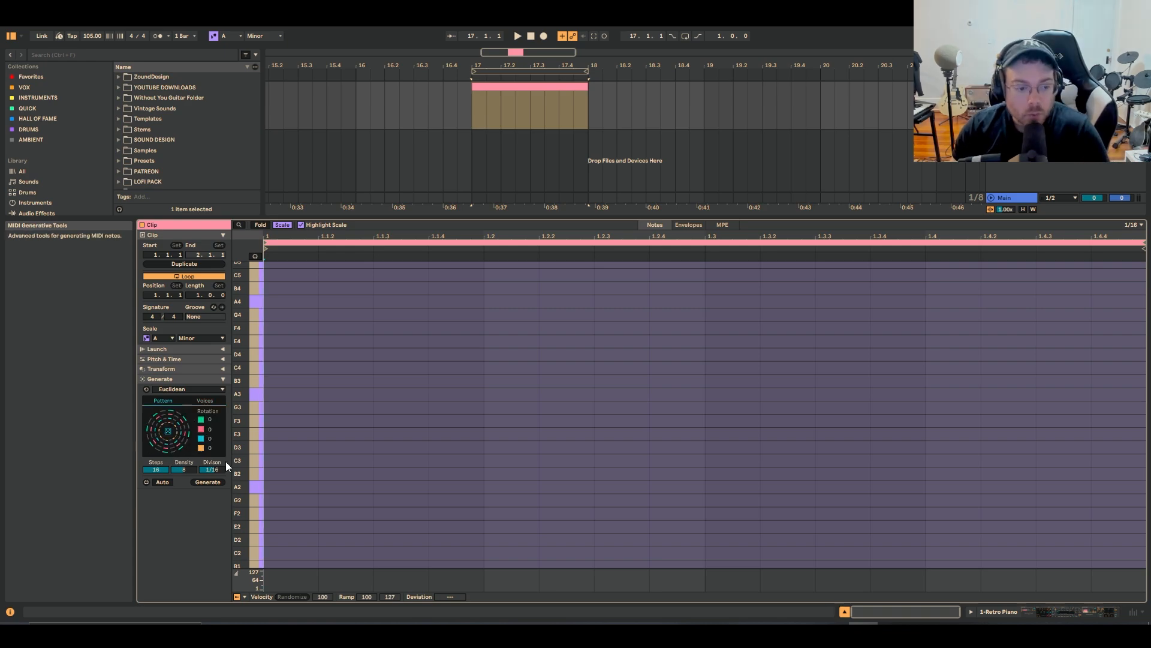
pyautogui.click(207, 481)
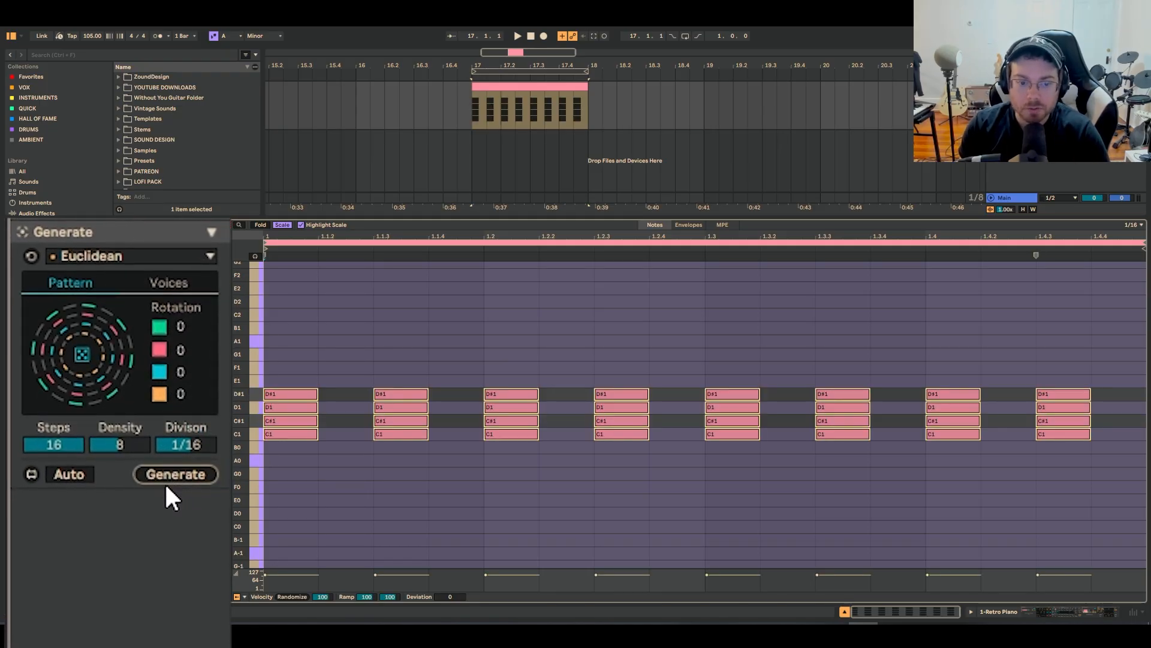
pyautogui.press('space')
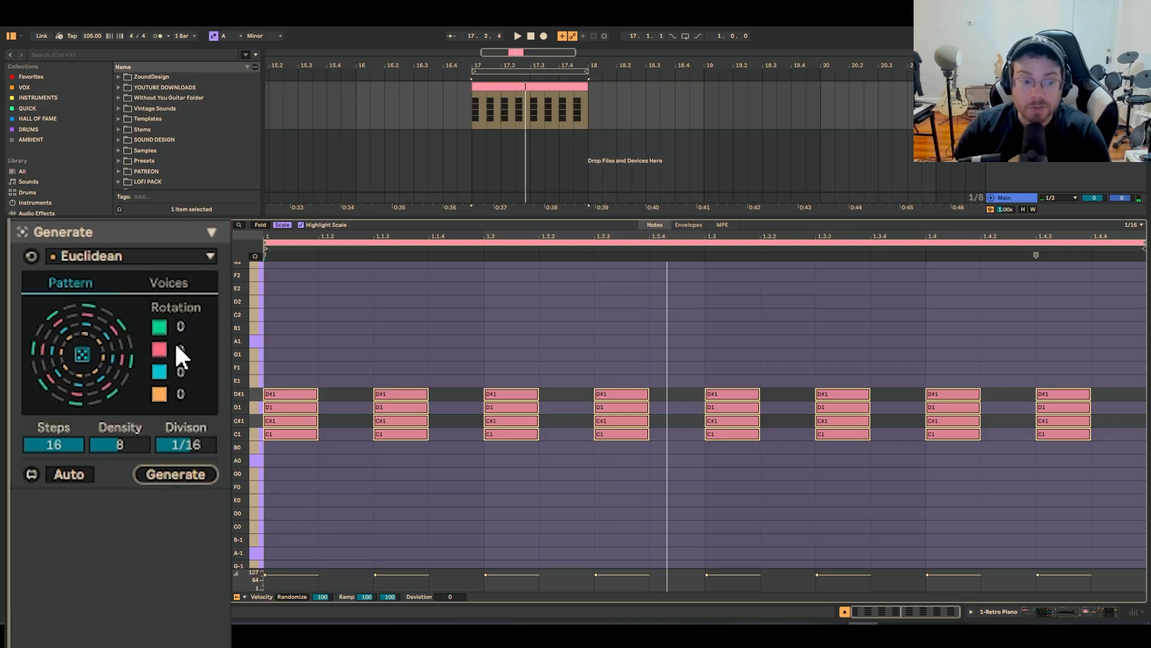
# Set the rotations of the green, pink, blue and orange voices to 2, 7, 1 and 6, with automatic generation enabled
pyautogui.moveTo(180, 333)
pyautogui.mouseDown()
pyautogui.moveTo(183, 359)
pyautogui.moveTo(181, 334)
pyautogui.mouseUp()
pyautogui.moveTo(181, 393); pyautogui.dragTo(181, 357)
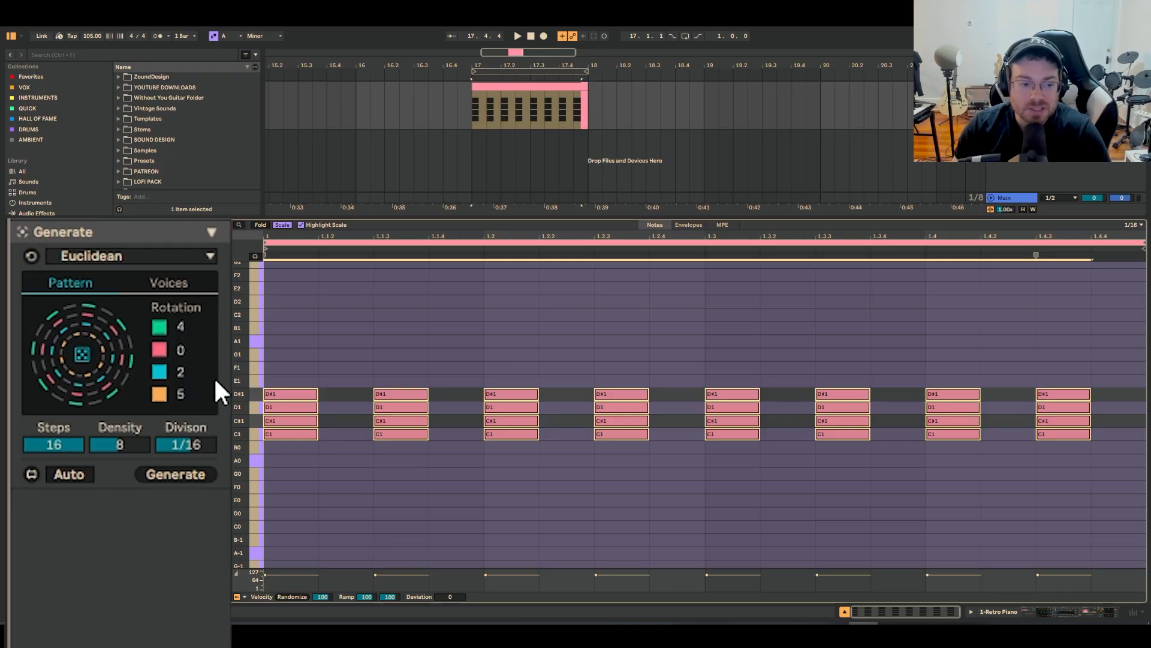
pyautogui.moveTo(182, 395); pyautogui.dragTo(181, 341)
pyautogui.click(86, 470)
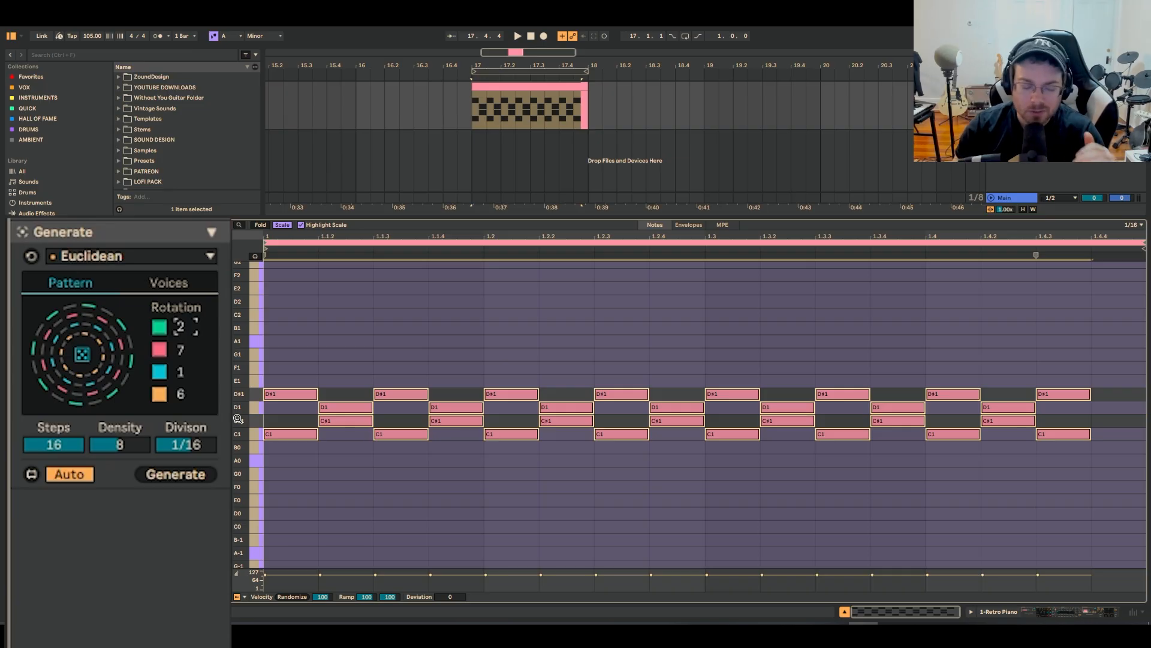
# Raise the pitch of the orange Euclidean voice to A1
pyautogui.click(188, 287)
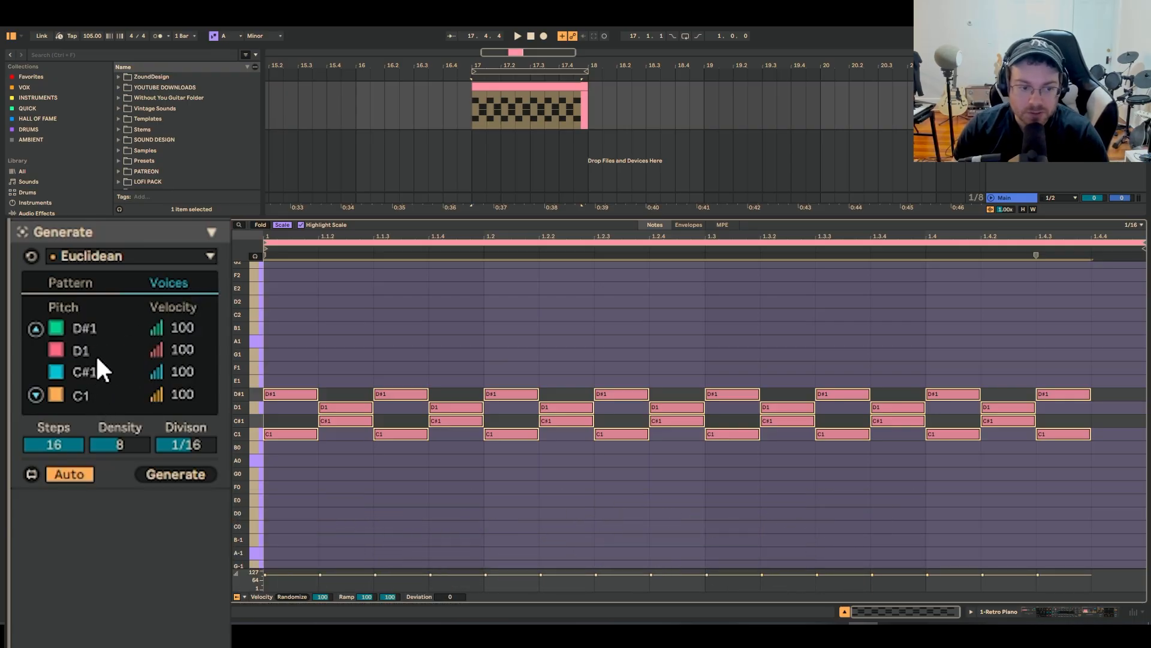
pyautogui.click(84, 394)
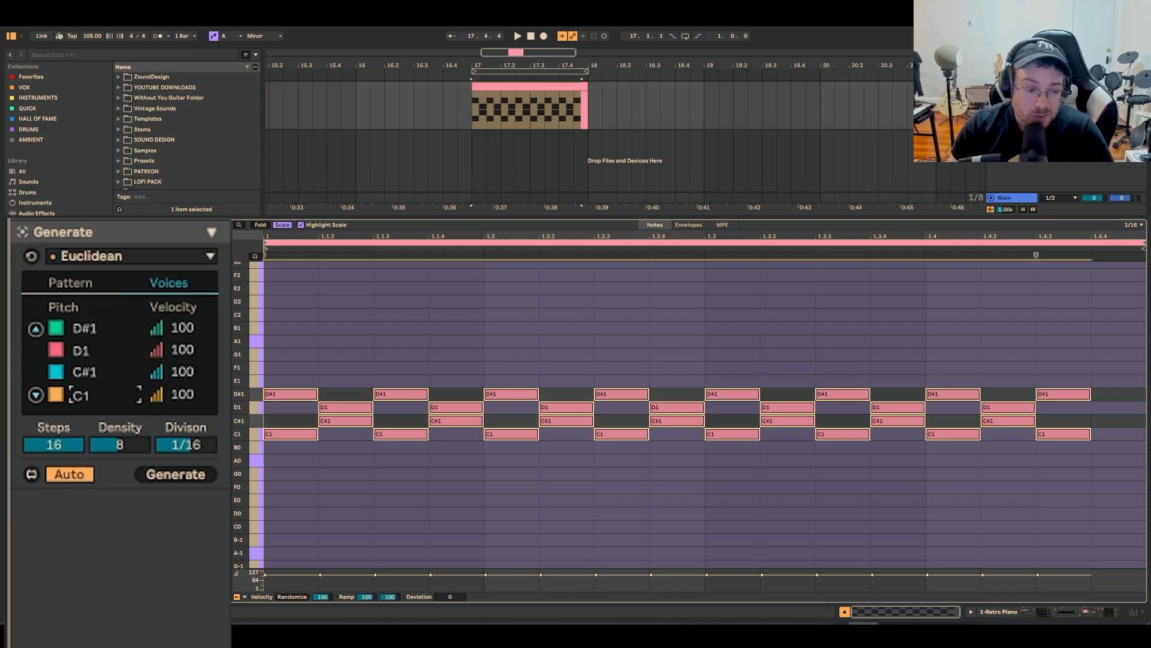
pyautogui.press('Up')
pyautogui.press('Up')
pyautogui.press('Up')
pyautogui.press('Up')
pyautogui.press('Up')
pyautogui.press('Up')
pyautogui.press('Up')
pyautogui.press('Up')
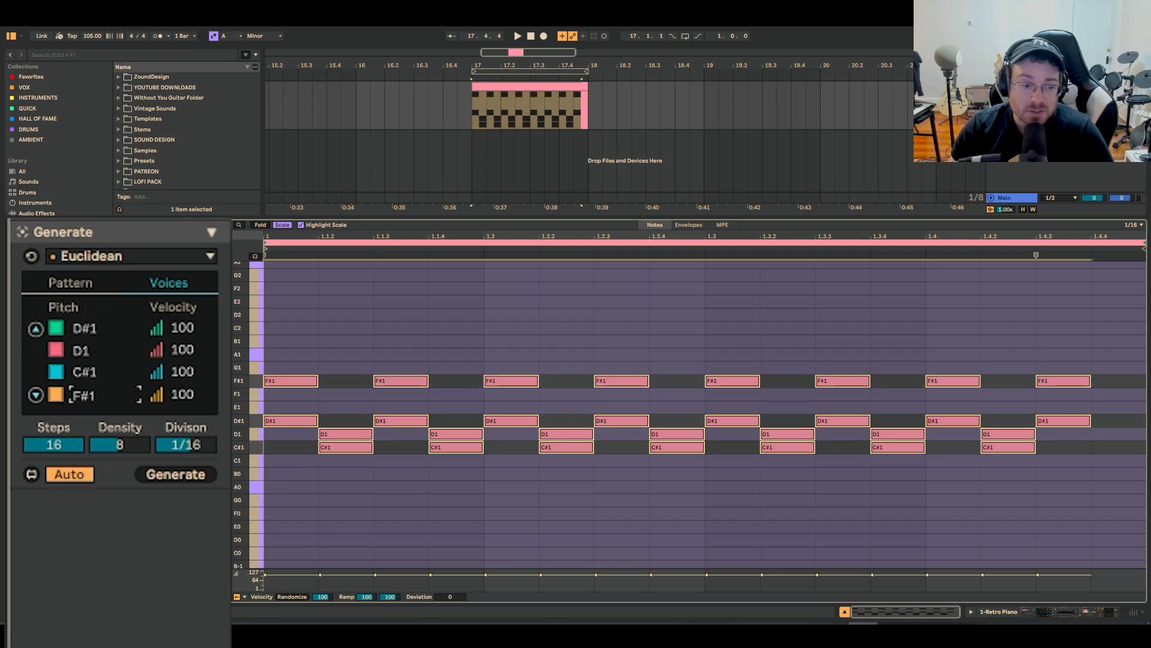
pyautogui.press('Up')
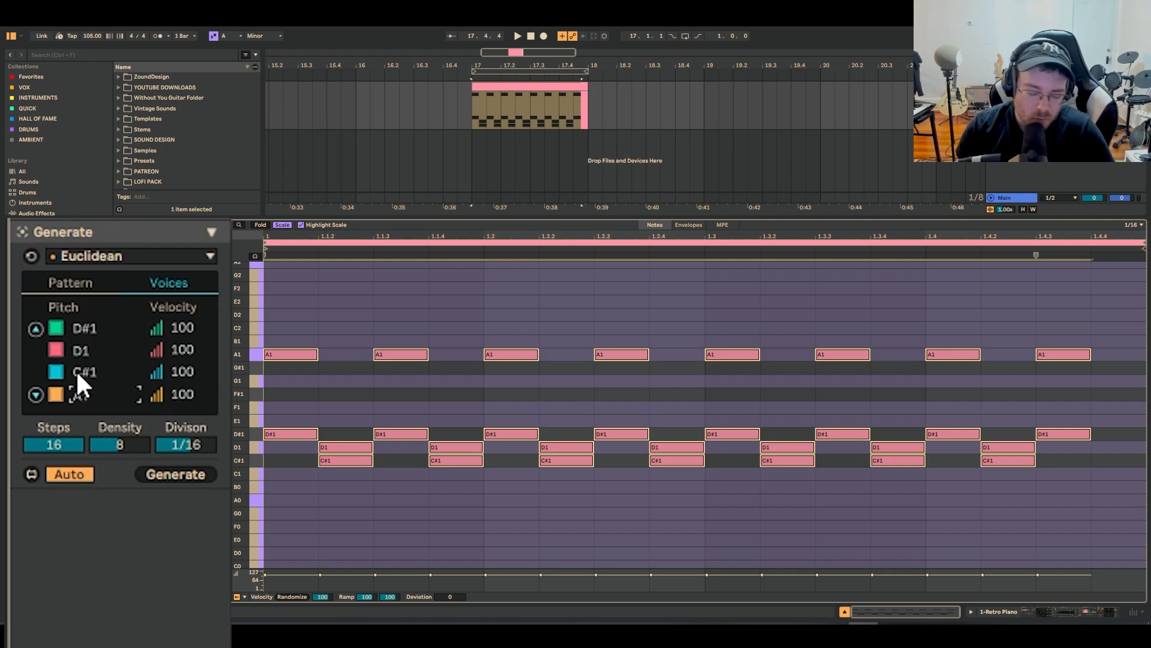
# Set the blue voice's pitch to E2, the pink voice's to A2 and the green voice's to C3
pyautogui.moveTo(76, 369); pyautogui.dragTo(76, 279)
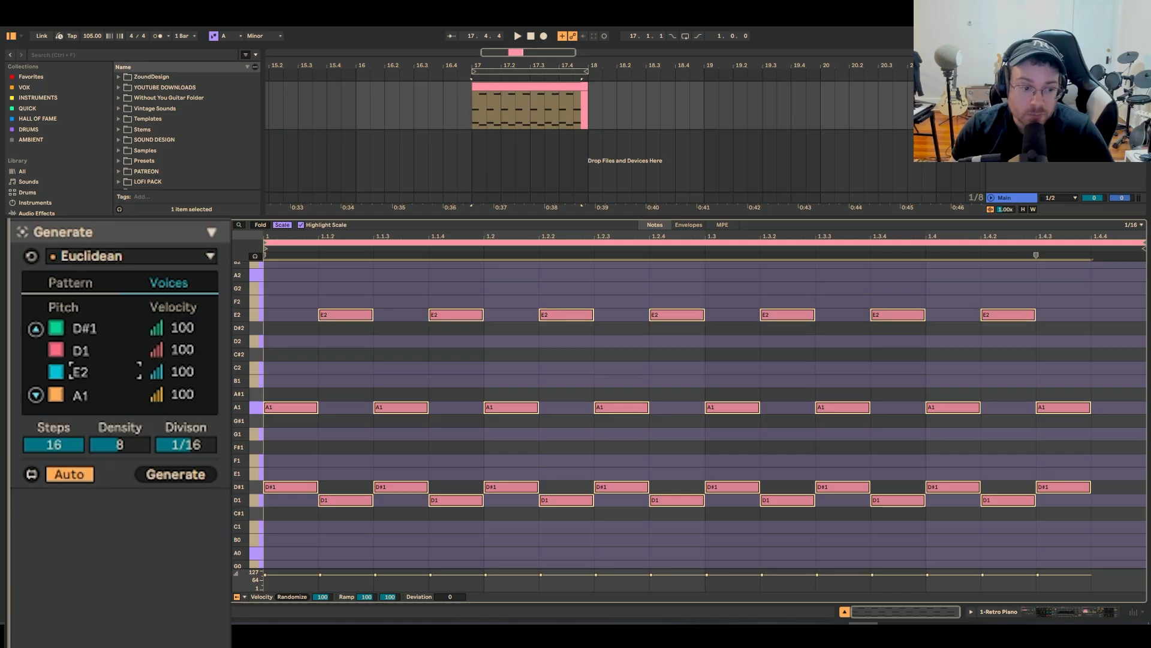
pyautogui.moveTo(80, 354); pyautogui.dragTo(80, 240)
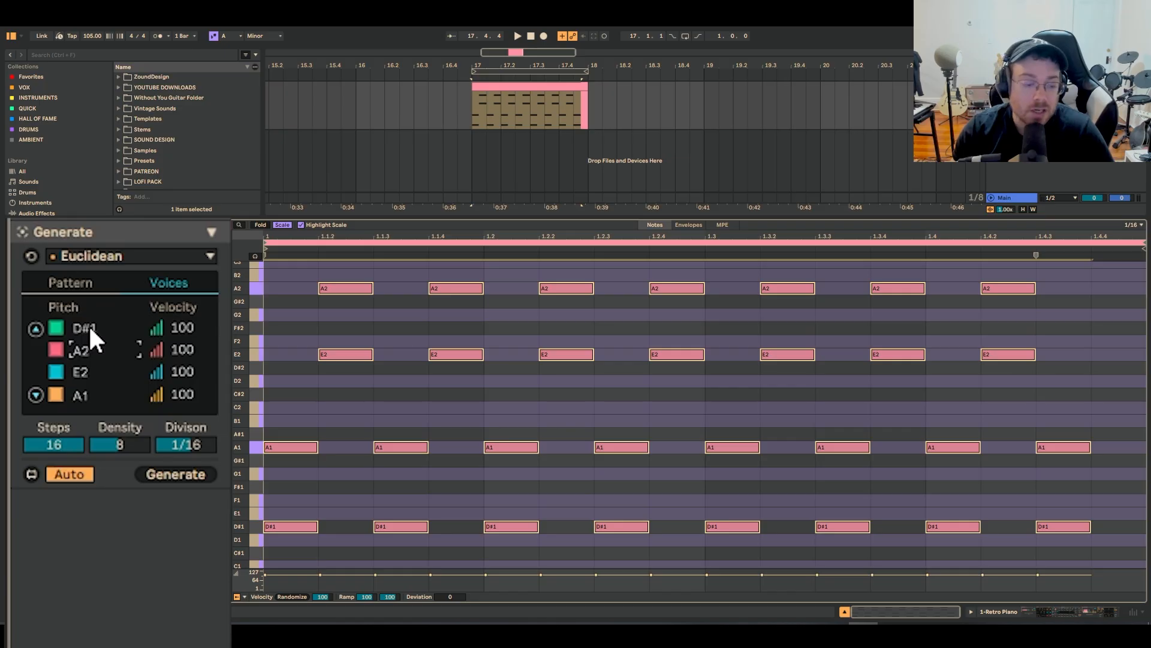
pyautogui.moveTo(88, 323); pyautogui.dragTo(88, 248)
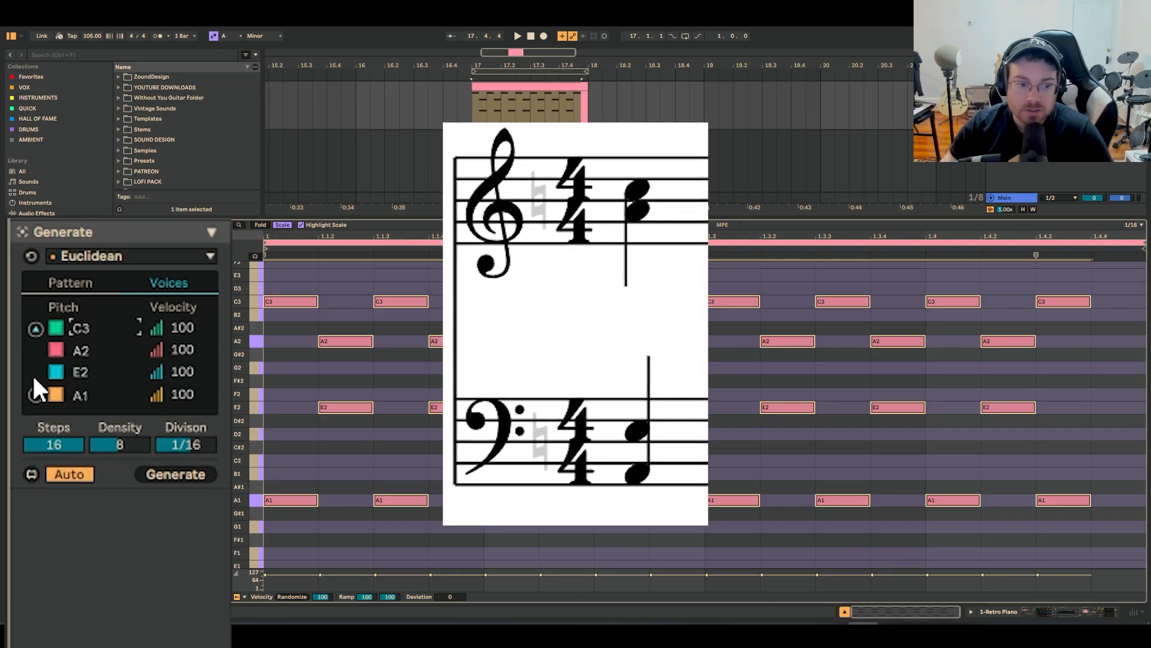
# Deselect the generated notes, loop the one-bar clip in the arrangement and play it back
pyautogui.click(300, 387)
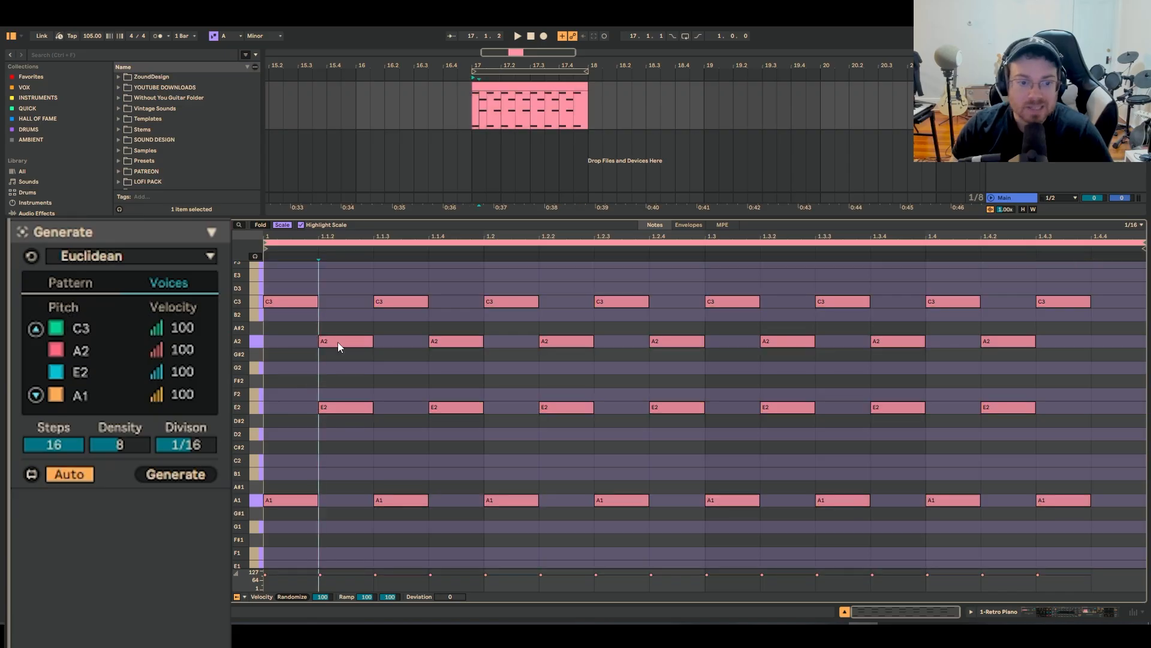
pyautogui.click(530, 88)
pyautogui.hotkey('ctrl', 'l')
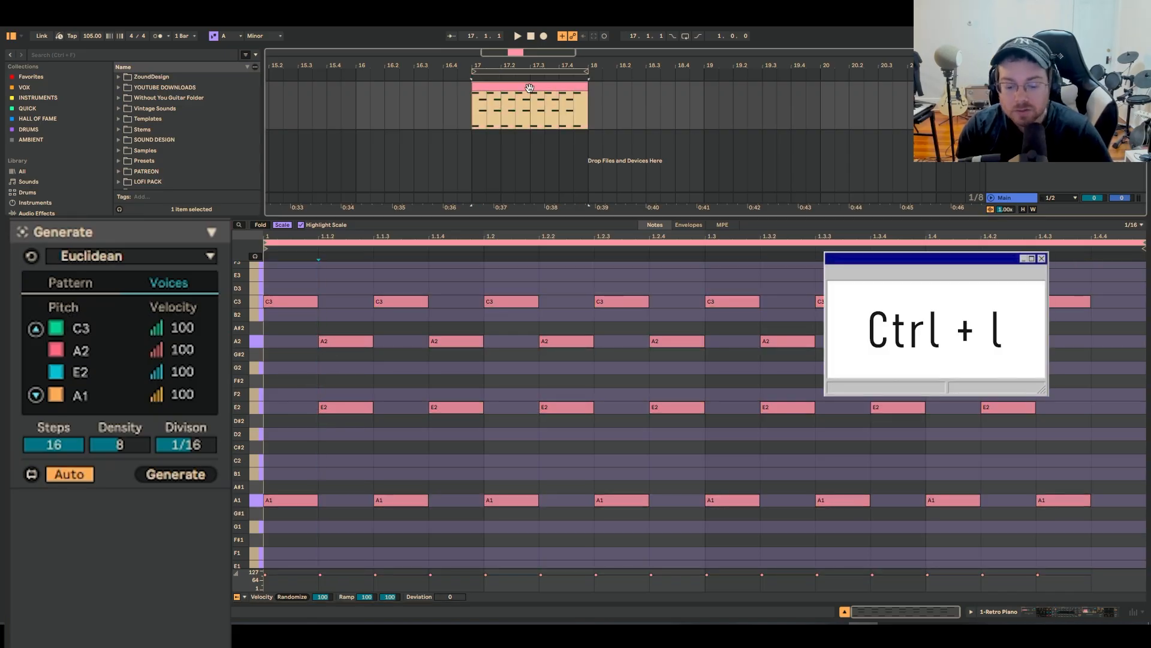
pyautogui.press('space')
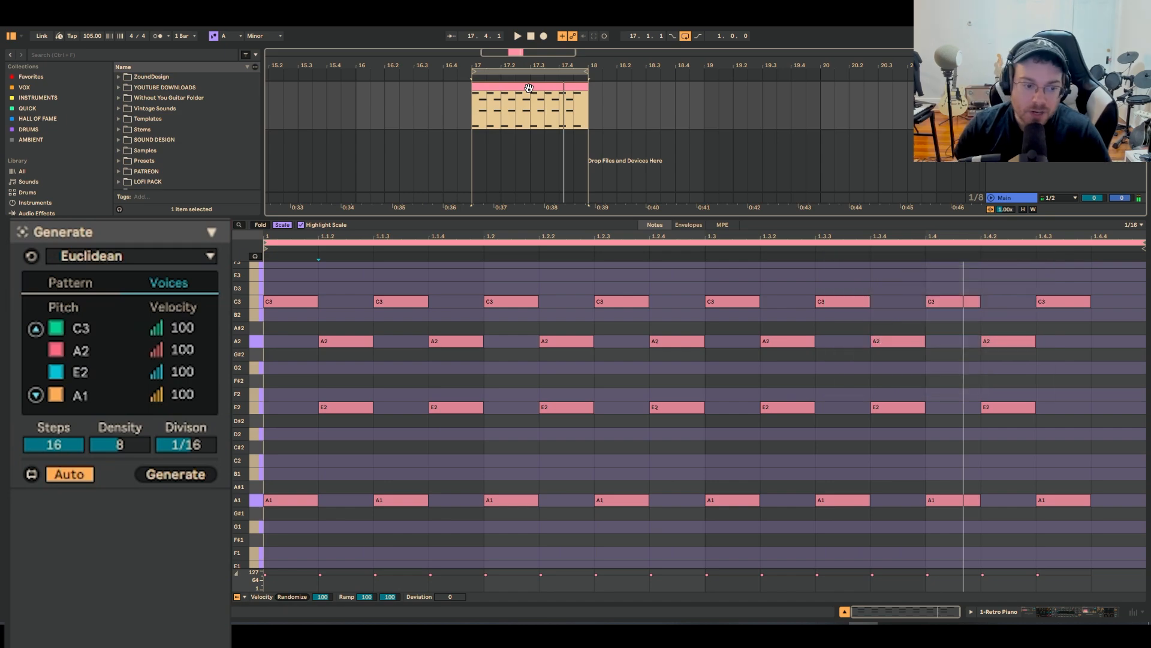
# Randomize the Euclidean voice rotations, and select all notes in the clip
pyautogui.click(81, 282)
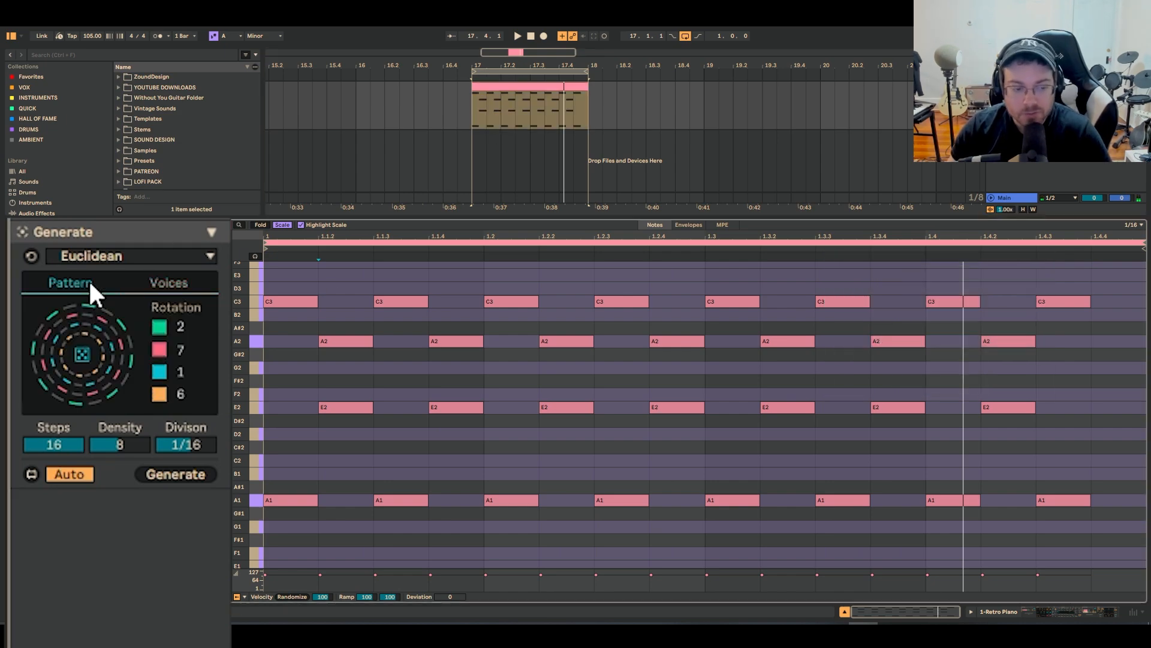
pyautogui.click(83, 354)
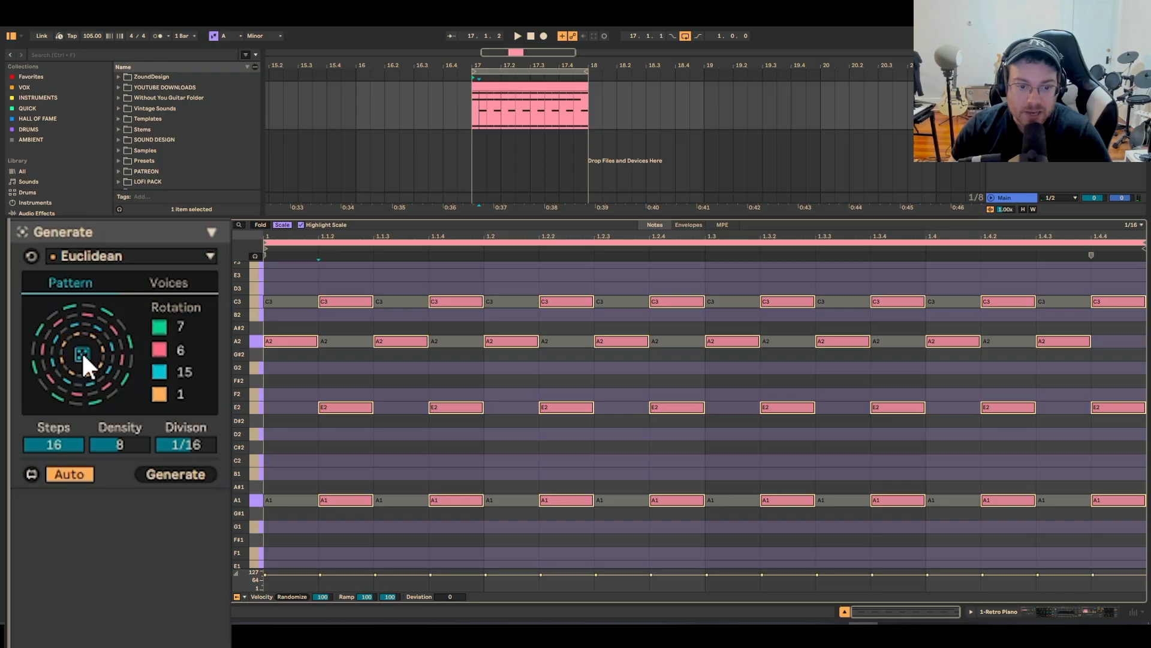
pyautogui.hotkey('ctrl', 'z')
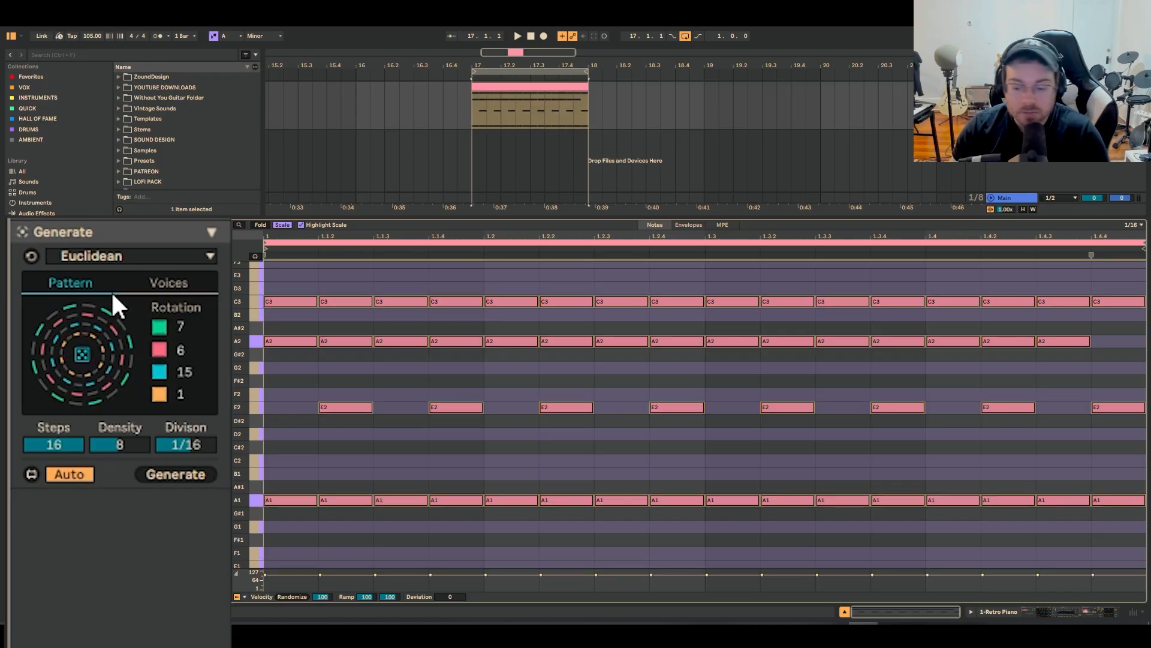
# Randomize the Euclidean pattern repeatedly while auditioning the loop, ending on rotations 1, 6, 0 and 7
pyautogui.click(77, 352)
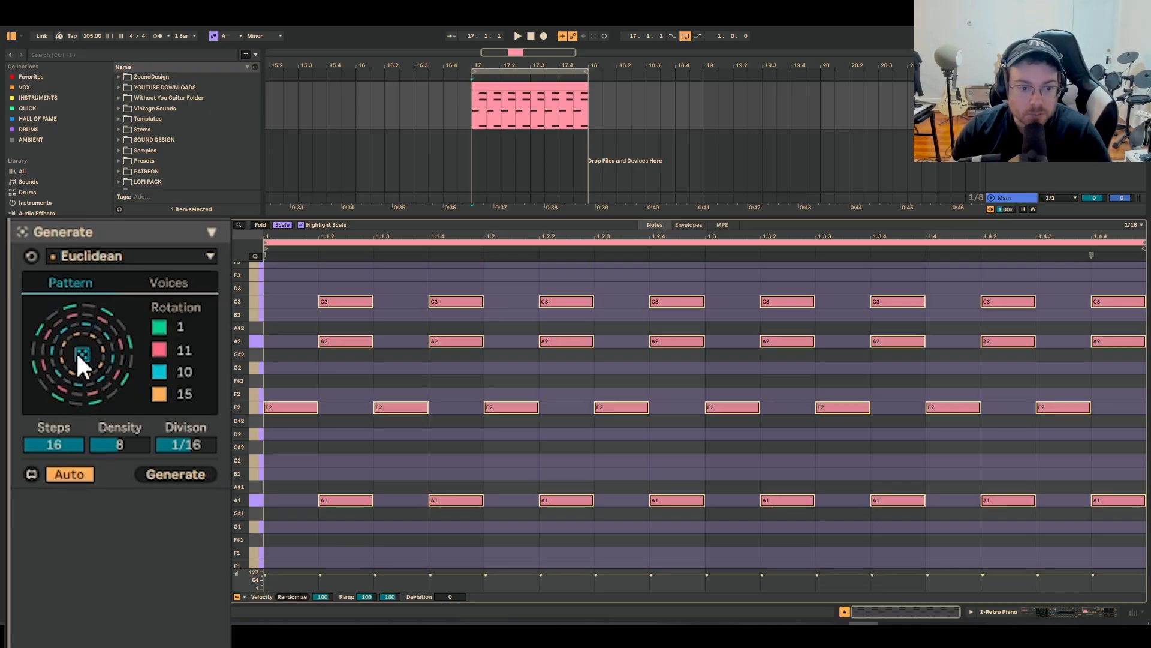
pyautogui.click(78, 353)
pyautogui.click(80, 353)
pyautogui.click(81, 352)
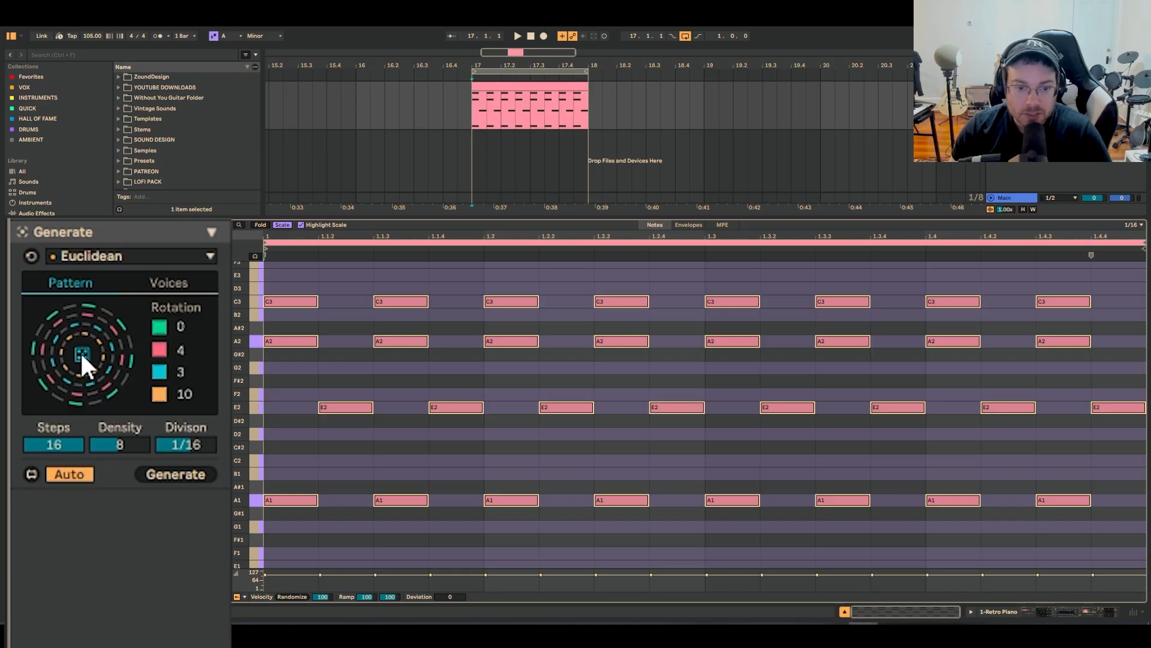
pyautogui.click(80, 353)
pyautogui.press('space')
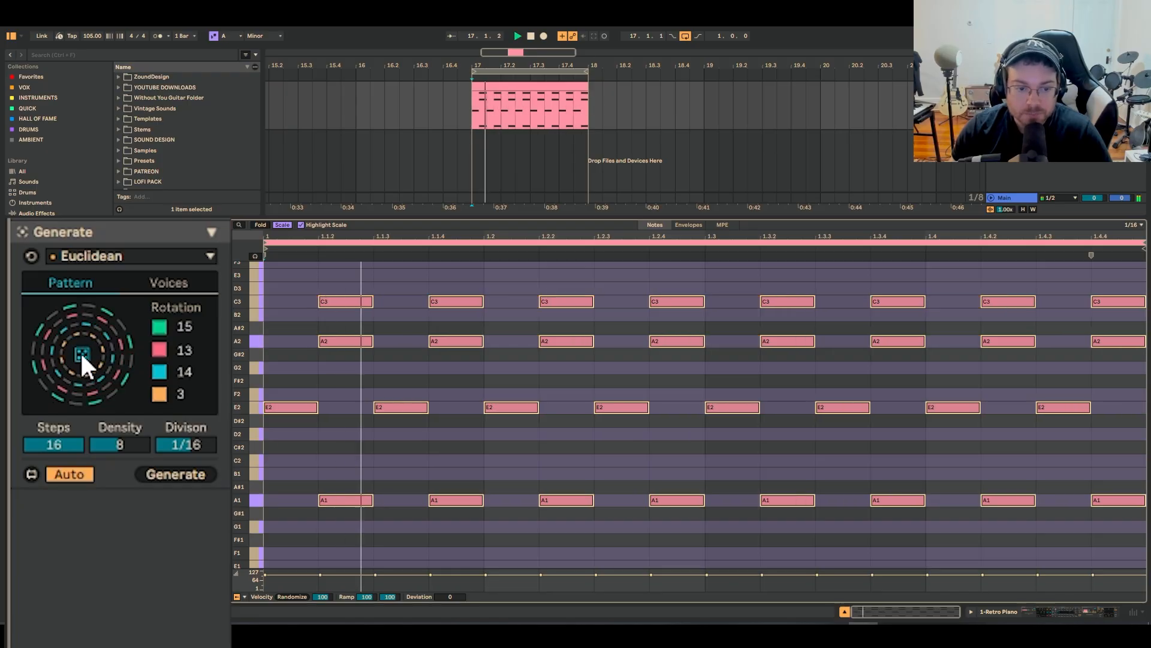
pyautogui.click(80, 351)
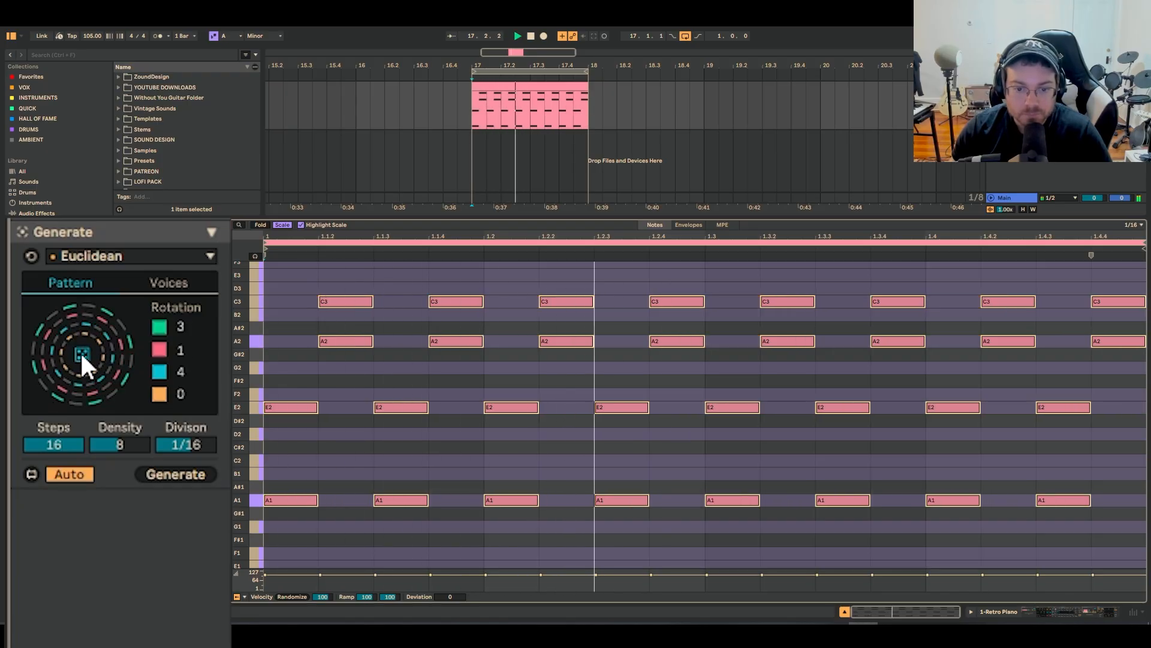
pyautogui.click(80, 350)
pyautogui.click(80, 351)
pyautogui.press('space')
pyautogui.press('space')
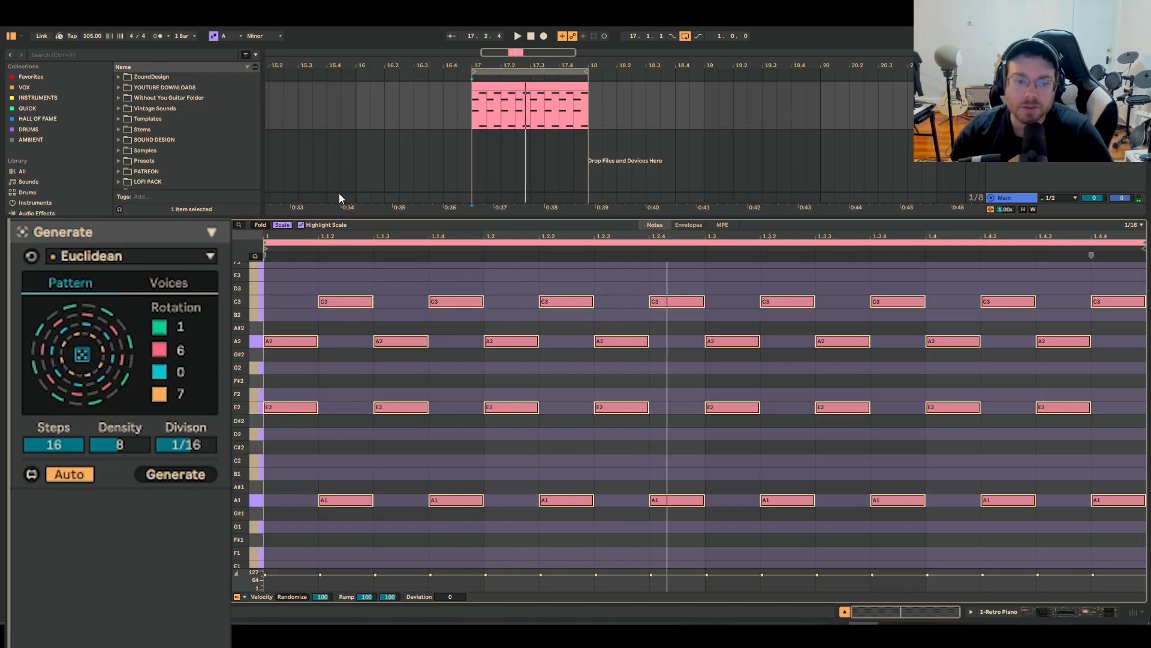
# Select a C3 note and restrict the note editor's rows to pitches in the A minor scale
pyautogui.click(383, 298)
pyautogui.click(358, 301)
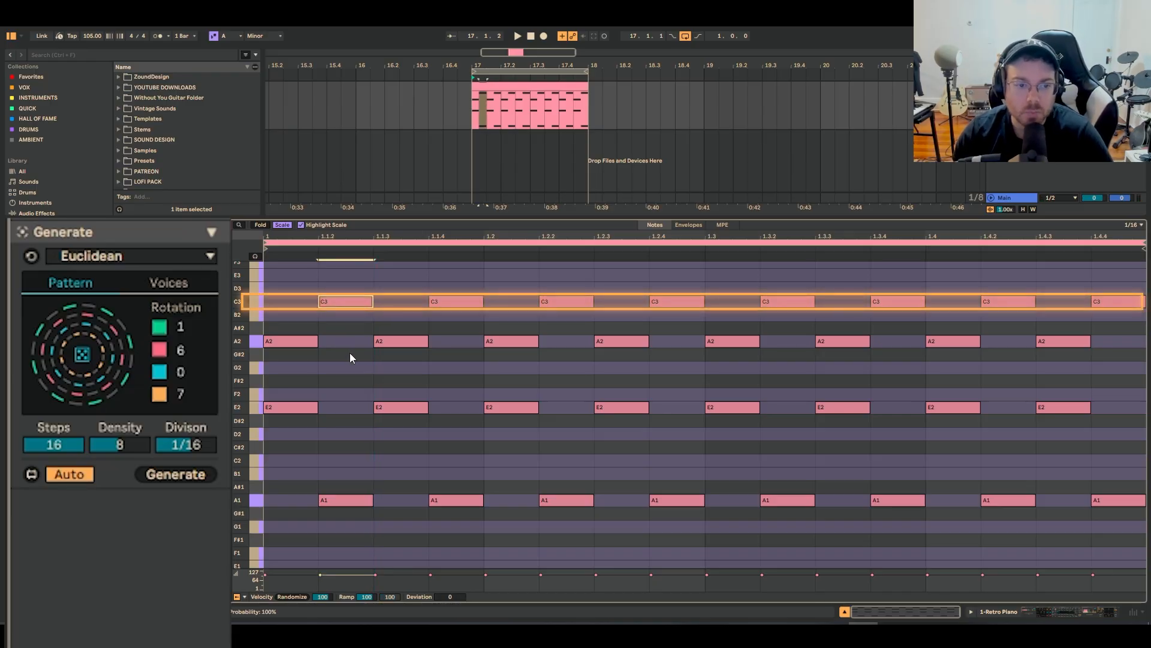
pyautogui.click(284, 225)
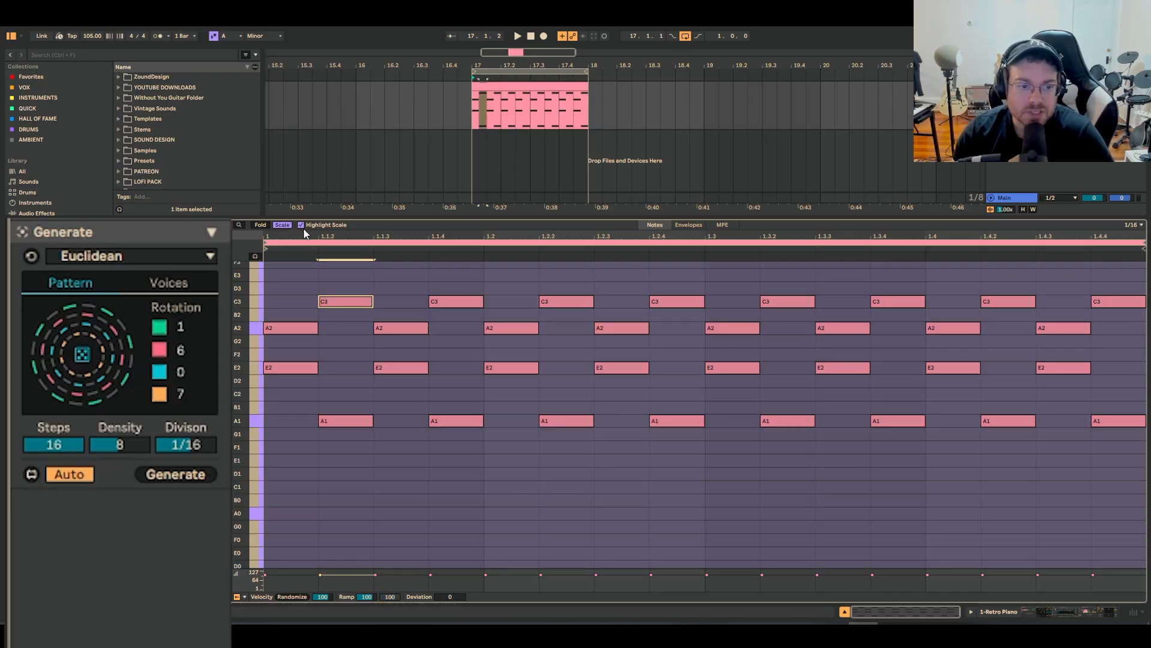
pyautogui.click(286, 227)
pyautogui.click(286, 227)
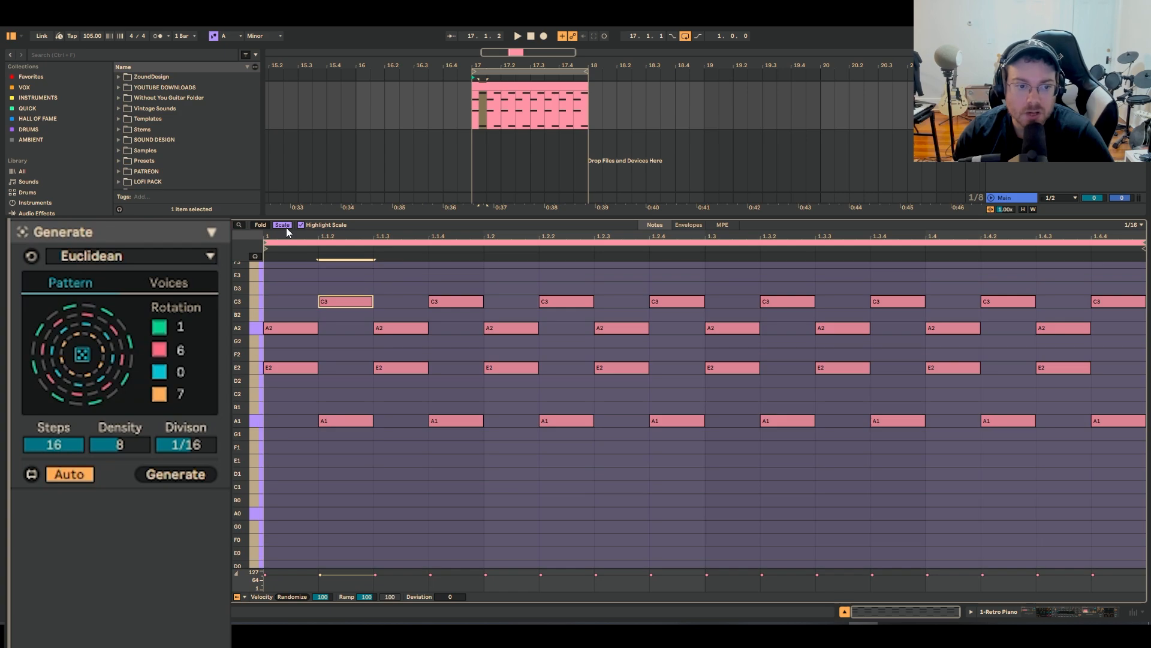
pyautogui.scroll(3, 466, 430)
# Reshape the repeated C3 notes into the melody C3, D3, E3, E3, D3, C3, D3, E3, C3 while auditioning the loop
pyautogui.click(354, 366)
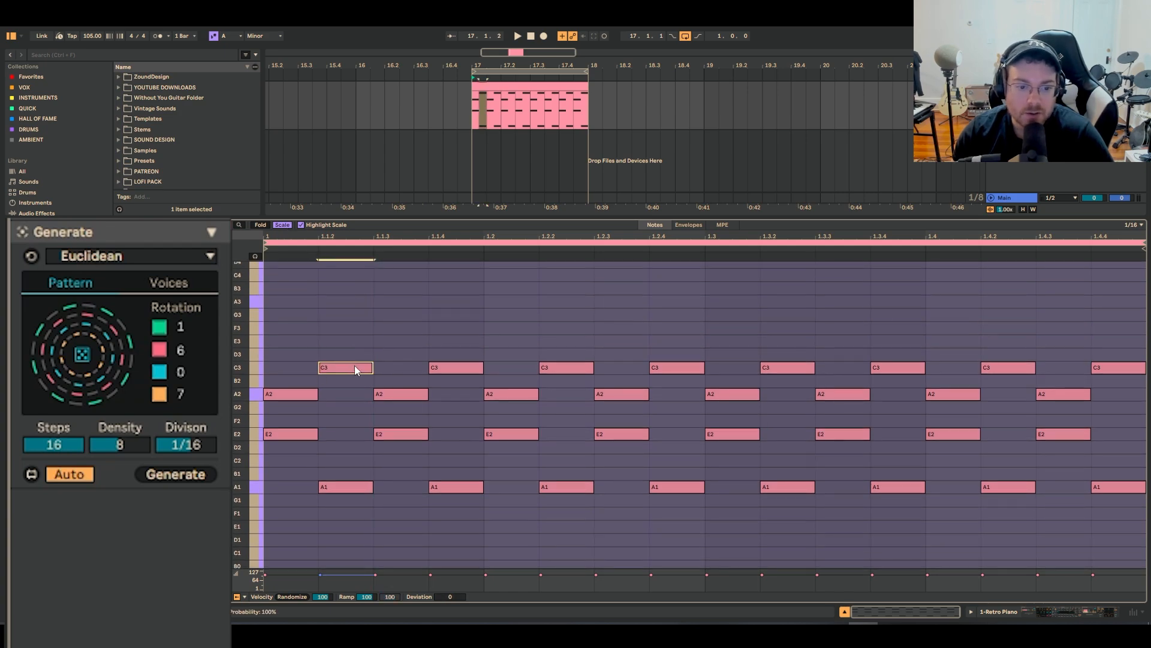
pyautogui.moveTo(443, 366); pyautogui.dragTo(444, 353)
pyautogui.moveTo(549, 365); pyautogui.dragTo(550, 341)
pyautogui.moveTo(666, 367); pyautogui.dragTo(663, 328)
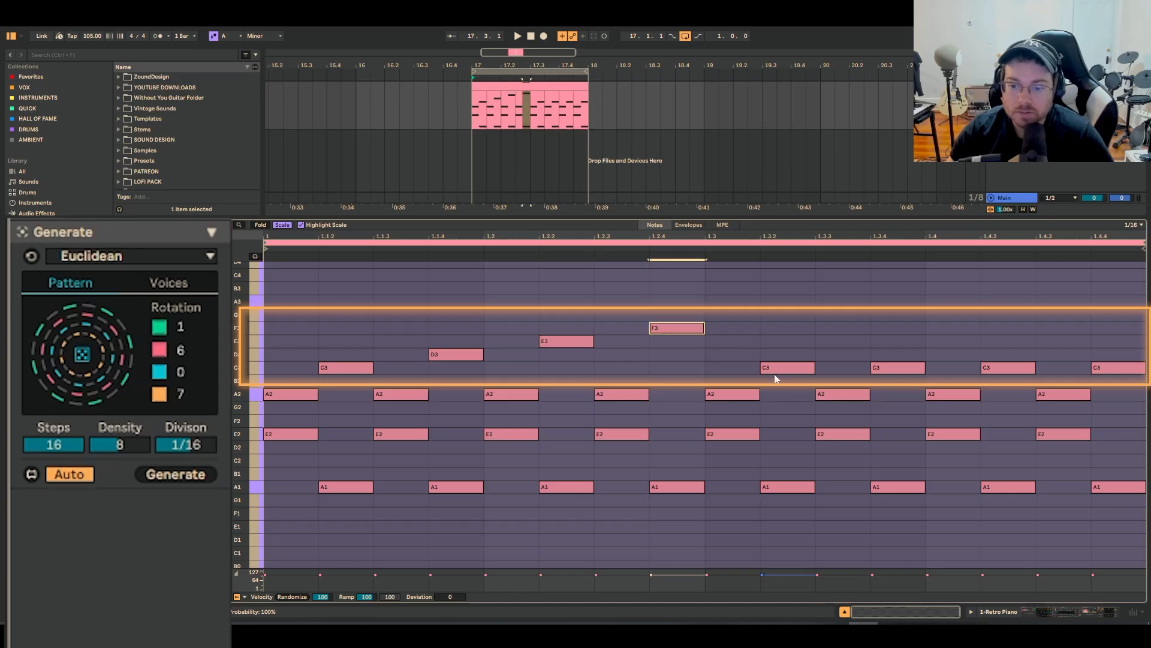
pyautogui.moveTo(776, 367); pyautogui.dragTo(776, 353)
pyautogui.press('space')
pyautogui.moveTo(884, 369); pyautogui.dragTo(894, 343)
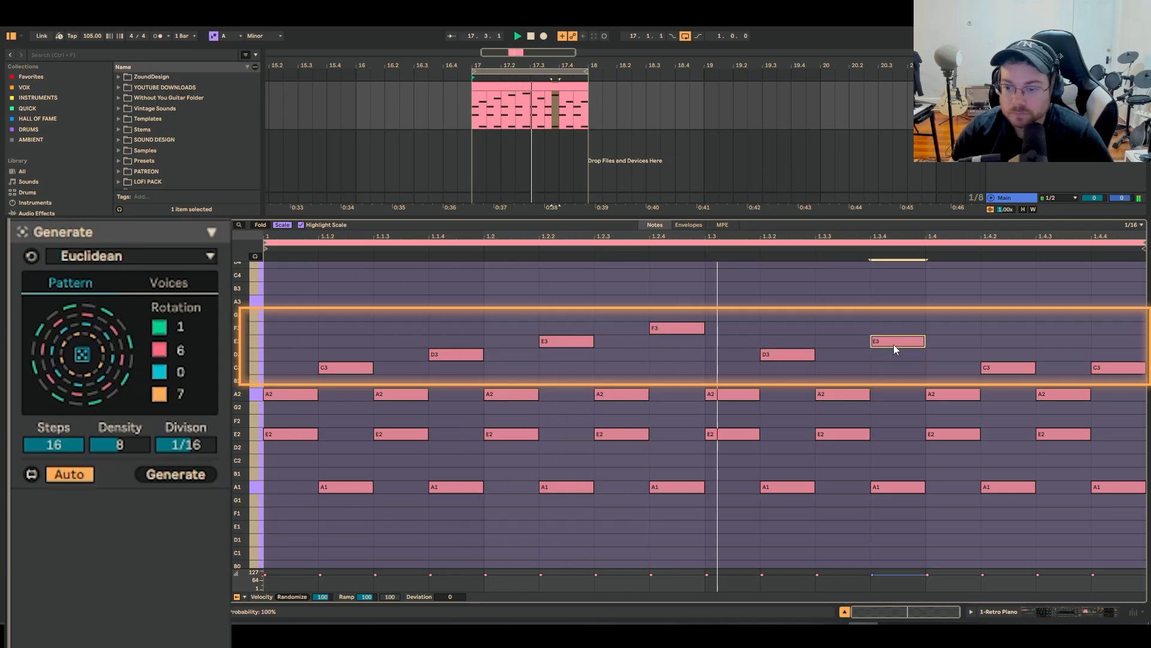
pyautogui.moveTo(677, 328); pyautogui.dragTo(677, 339)
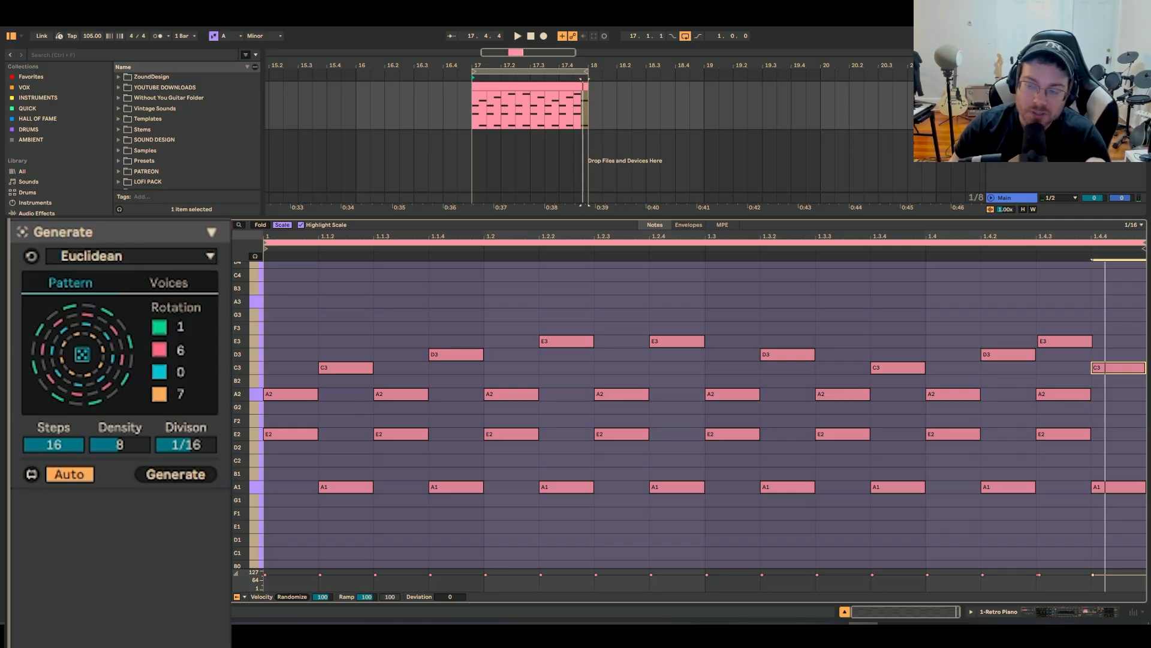
# Duplicate the piano track with its clip, and select all notes in the duplicated clip
pyautogui.click(1020, 87)
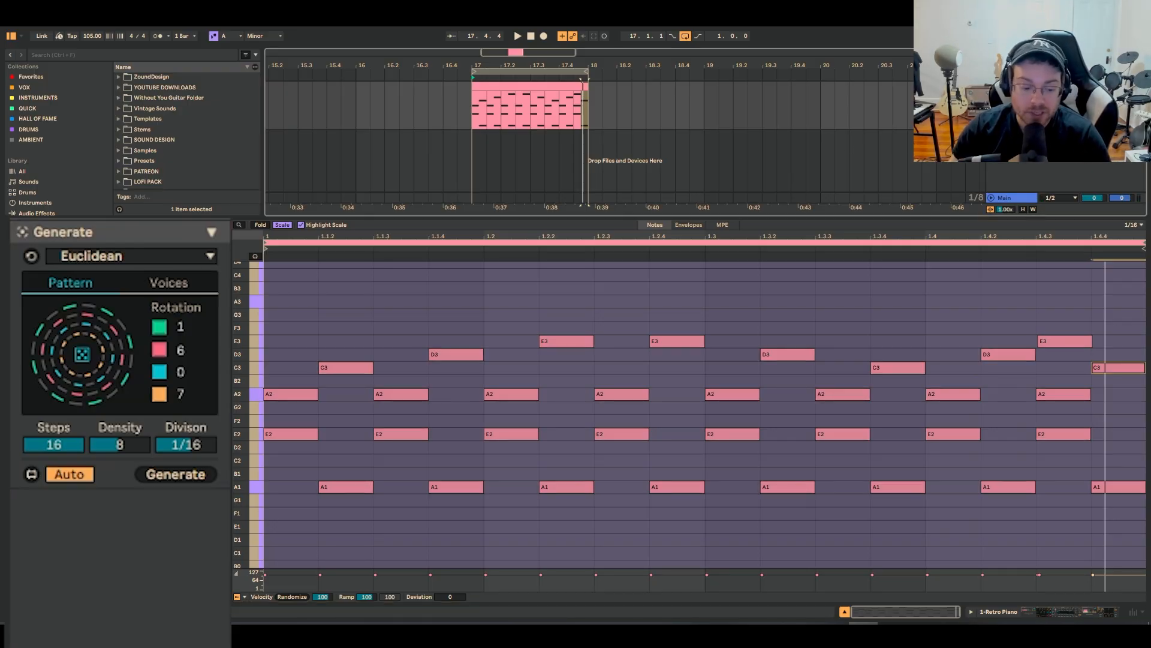
pyautogui.click(966, 107)
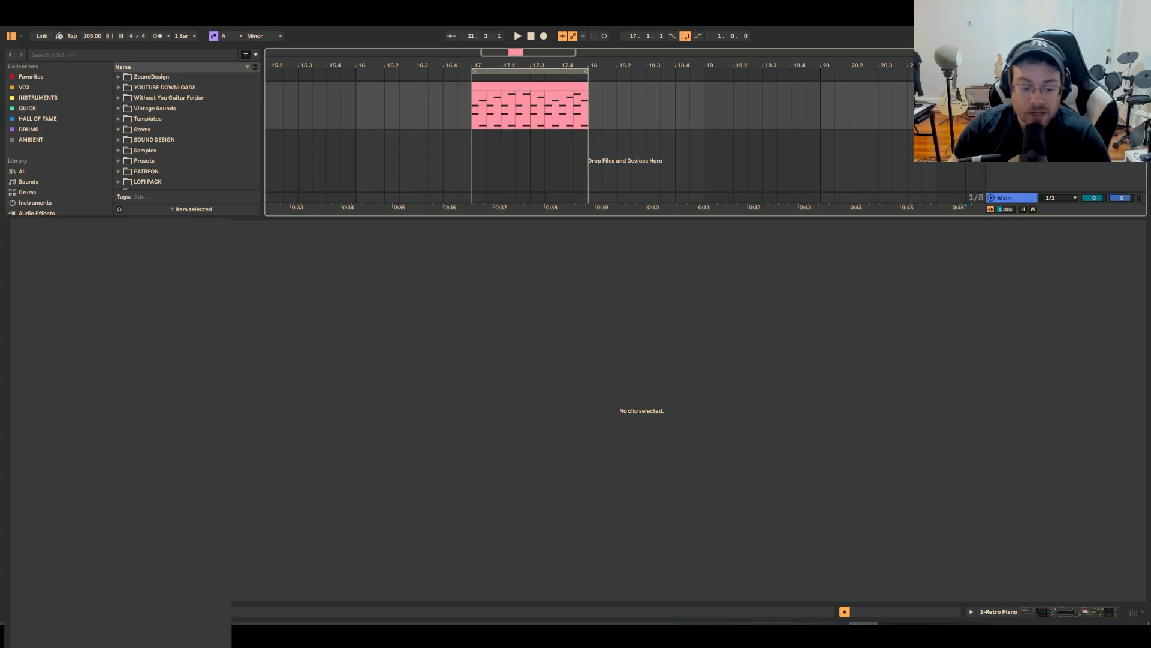
pyautogui.hotkey('ctrl', 'd')
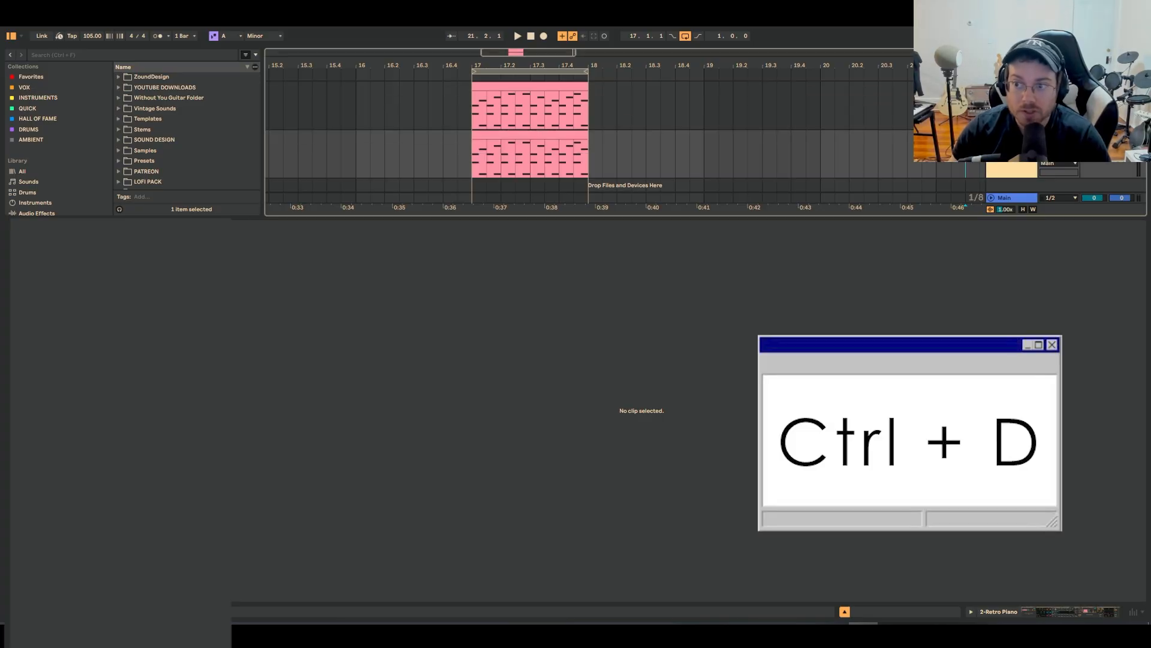
pyautogui.click(572, 147)
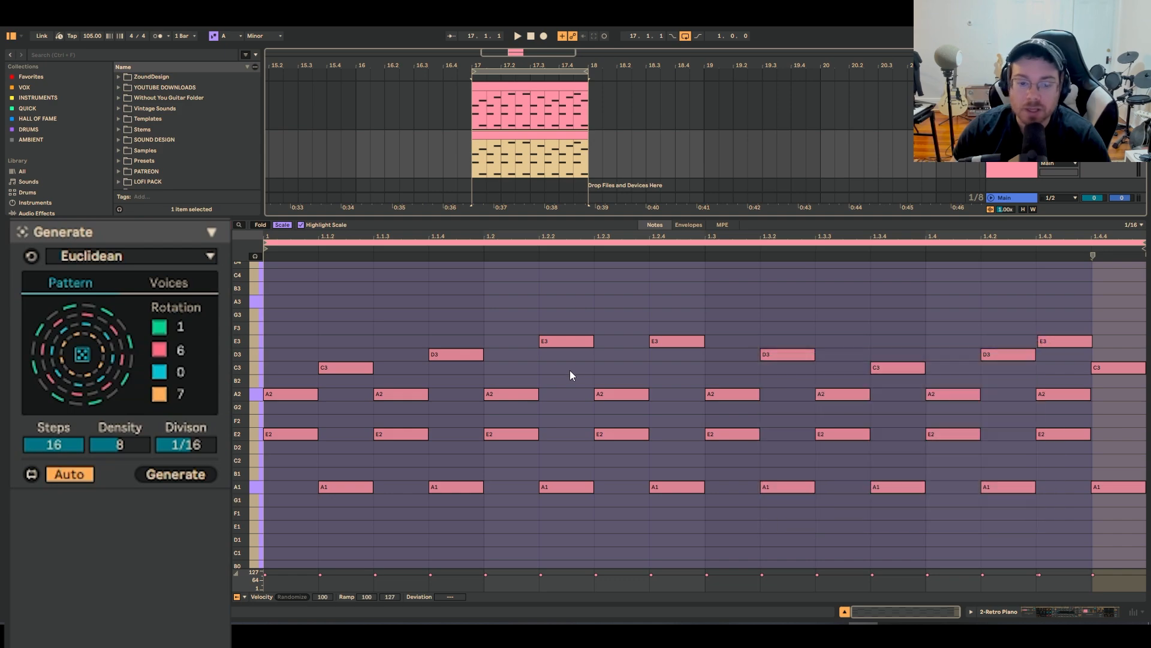
pyautogui.click(525, 397)
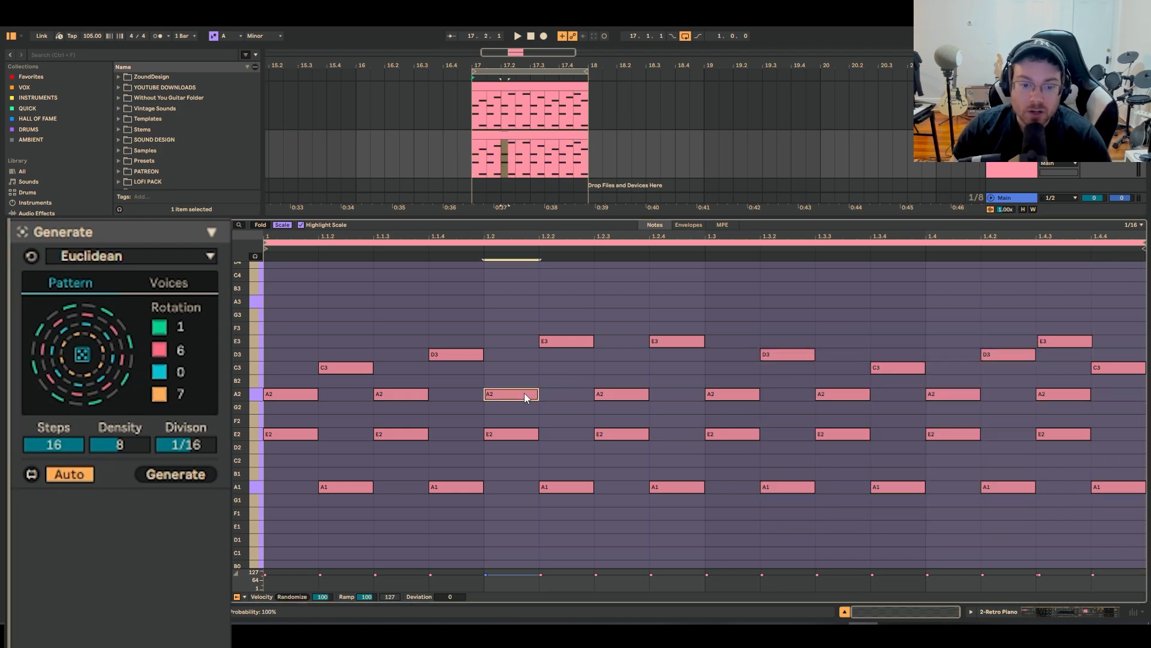
pyautogui.click(568, 168)
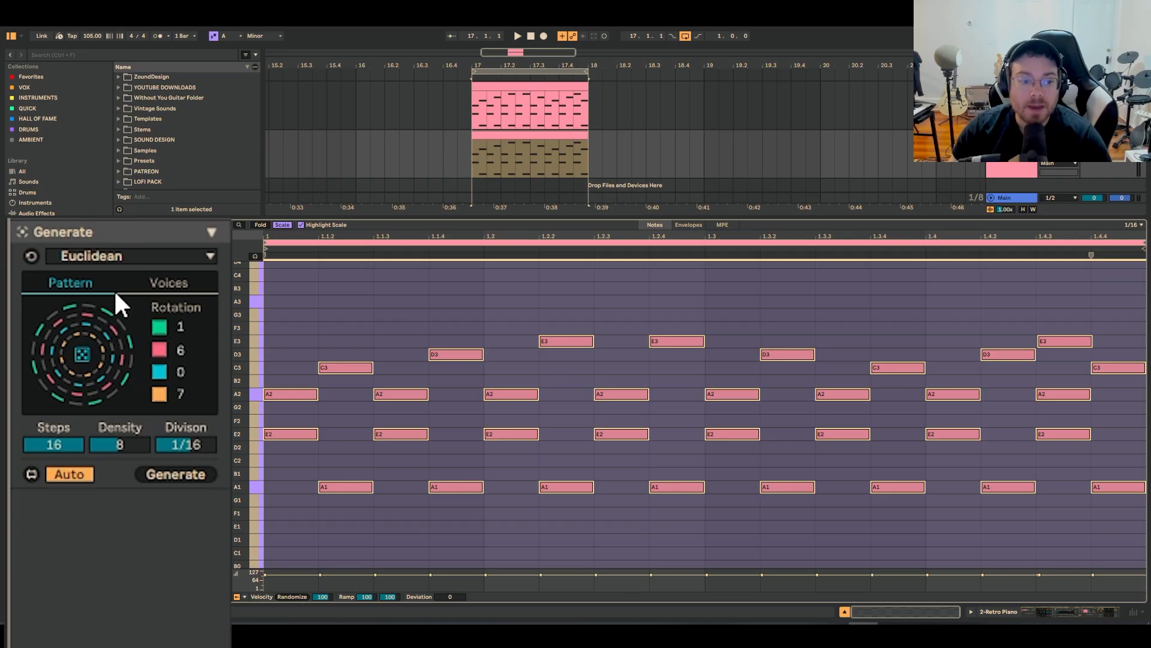
# Set the Euclidean voice pitches to A2 for orange, D3 for blue, G3 for pink and B3 for green, and play both clips together
pyautogui.click(153, 282)
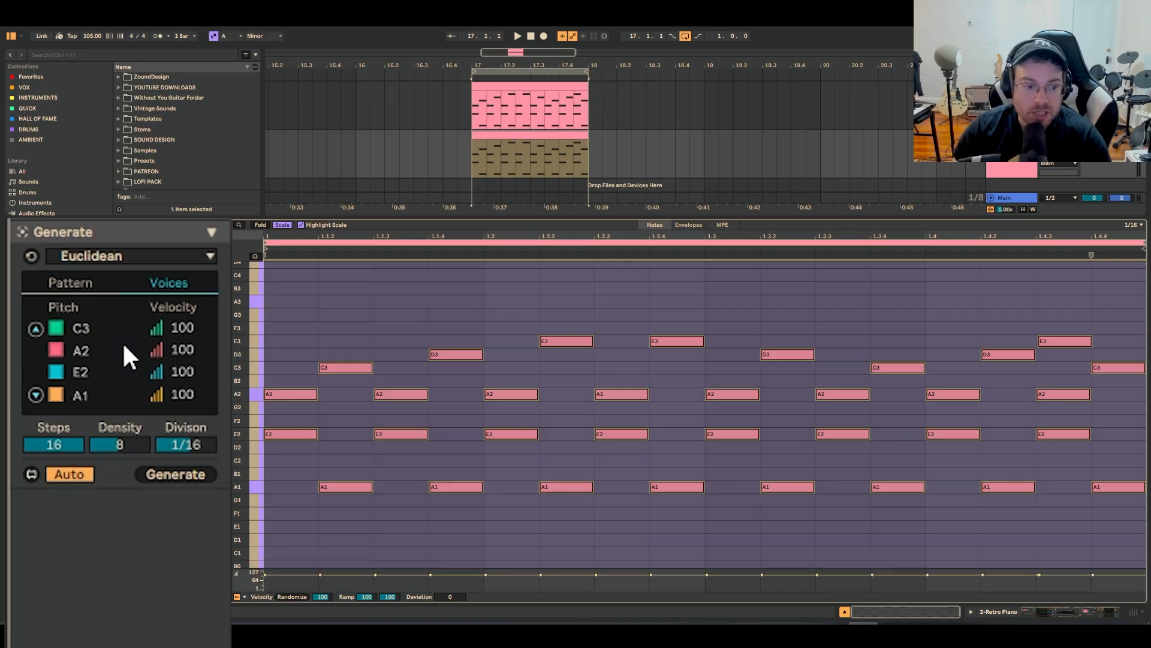
pyautogui.moveTo(84, 391); pyautogui.dragTo(83, 294)
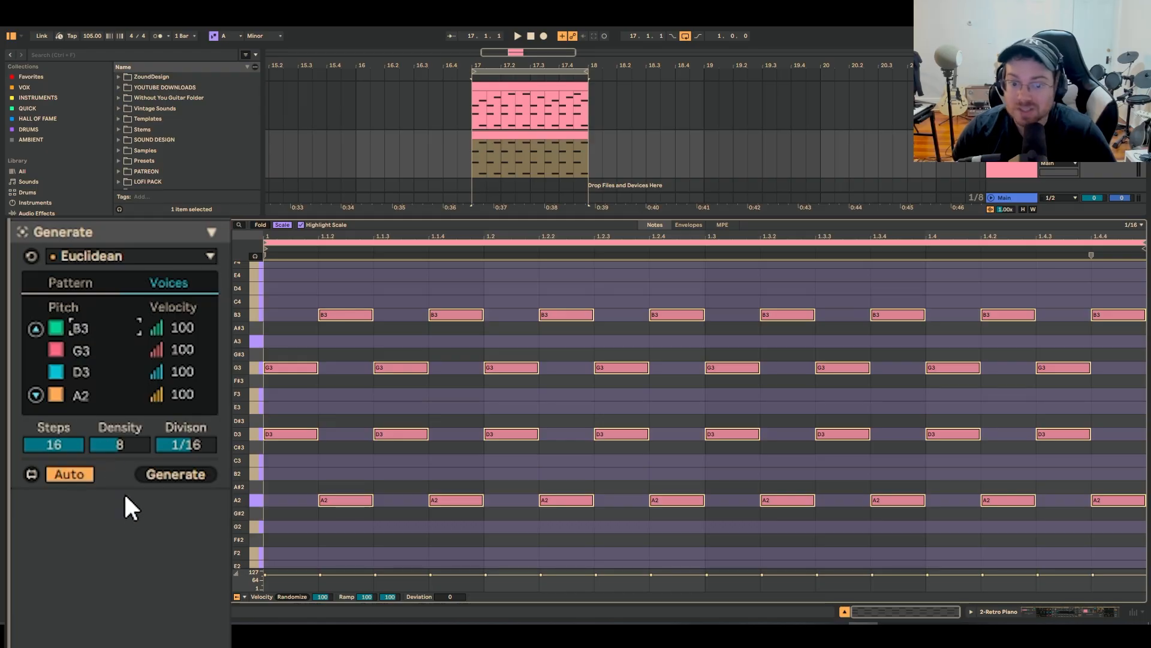
pyautogui.click(530, 135)
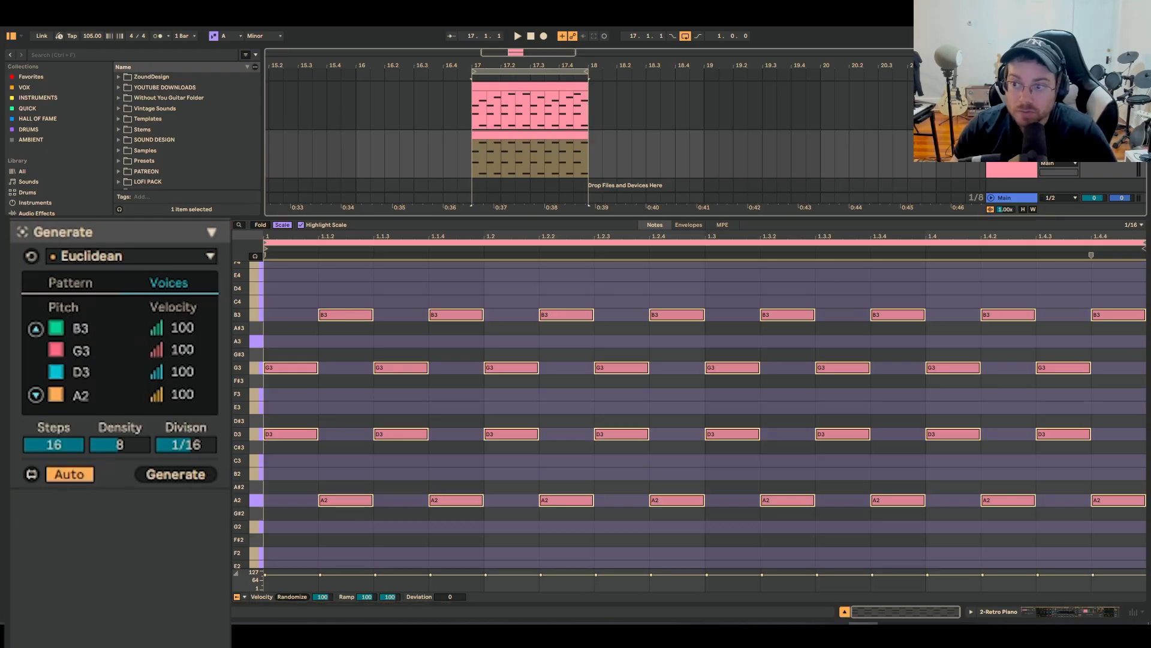
pyautogui.press('space')
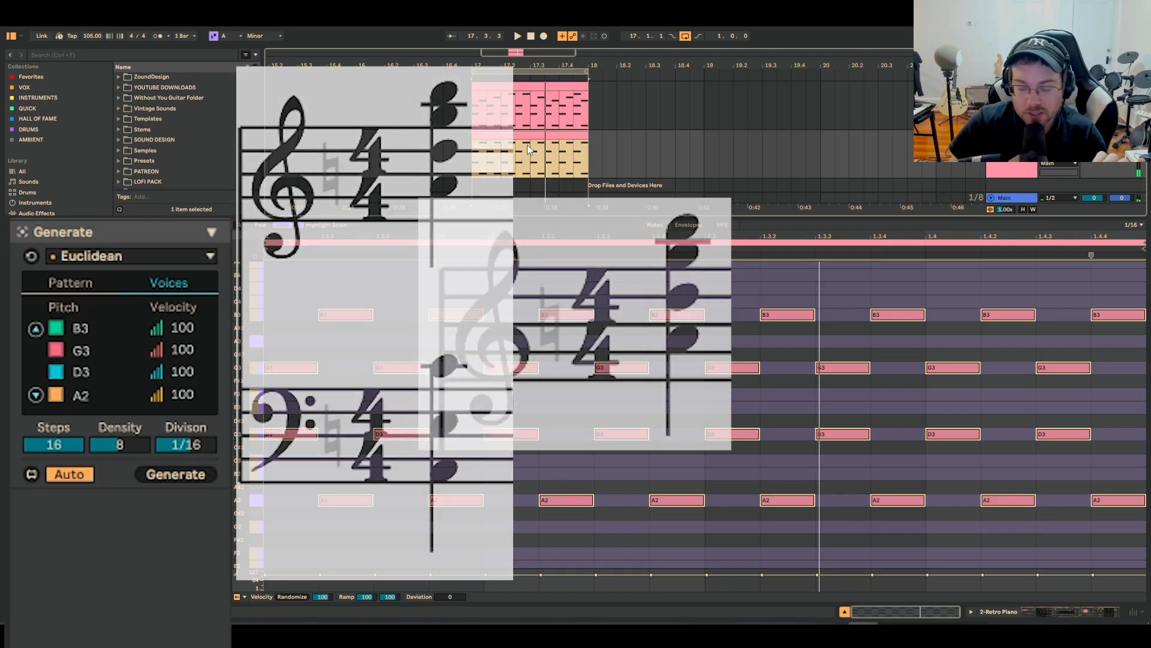
pyautogui.click(527, 145)
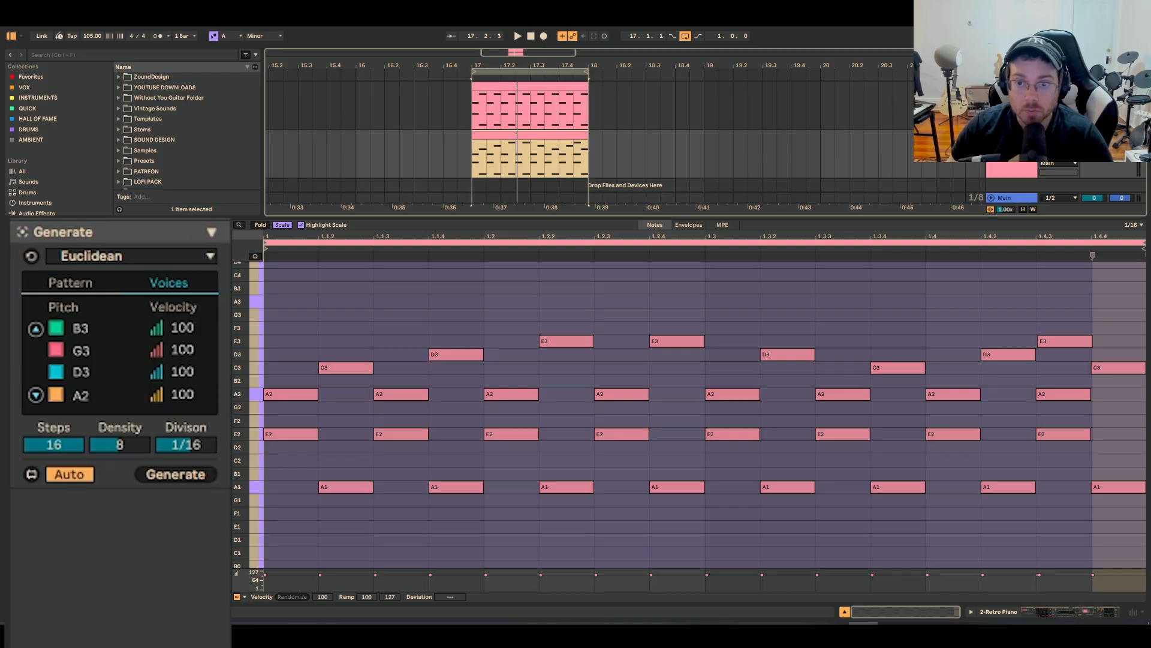
# Select all notes in the upper track's clip and randomize its Euclidean pattern twice, ending on rotations 1, 9, 0 and 6, while auditioning
pyautogui.click(573, 85)
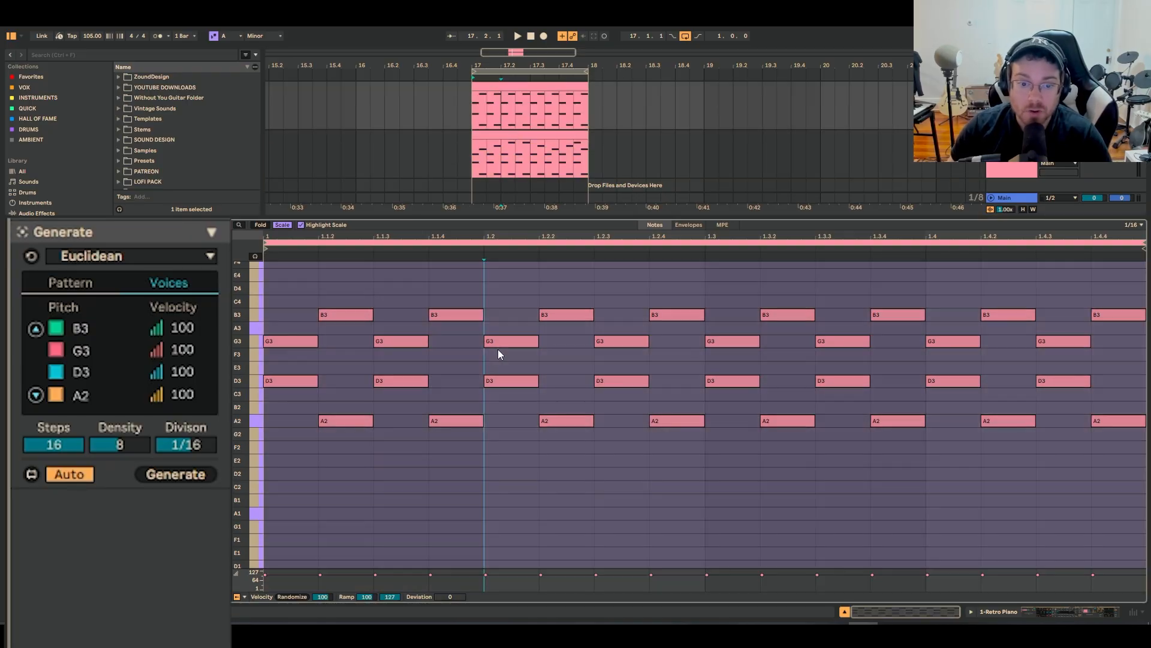
pyautogui.click(500, 346)
pyautogui.hotkey('ctrl', 'a')
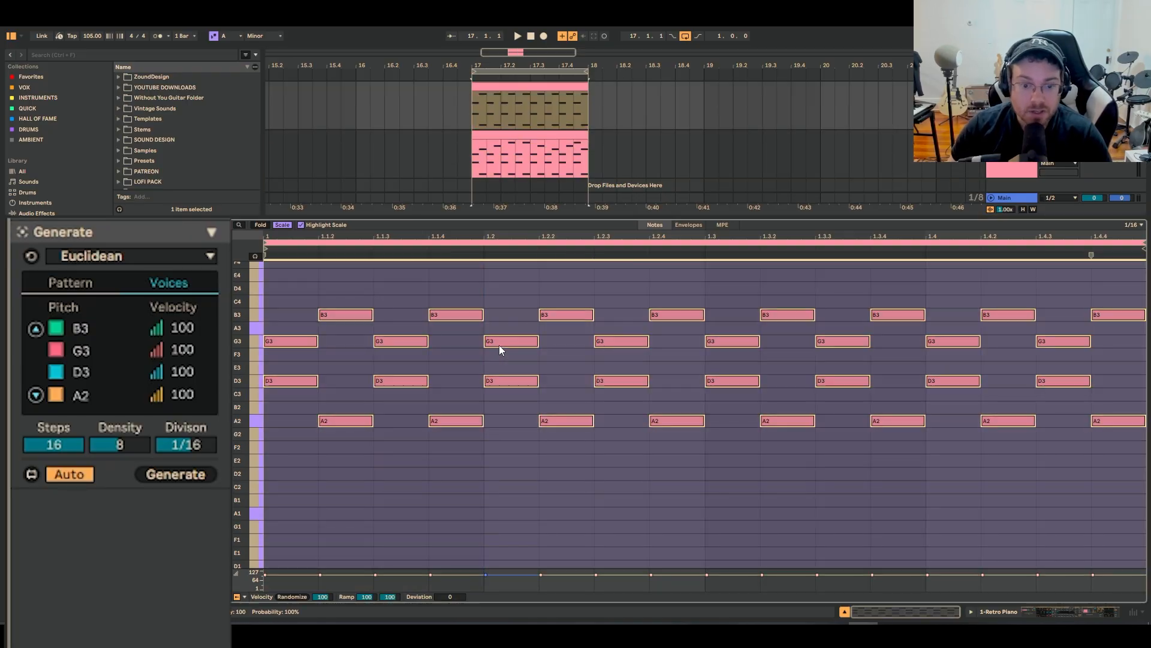
pyautogui.click(84, 266)
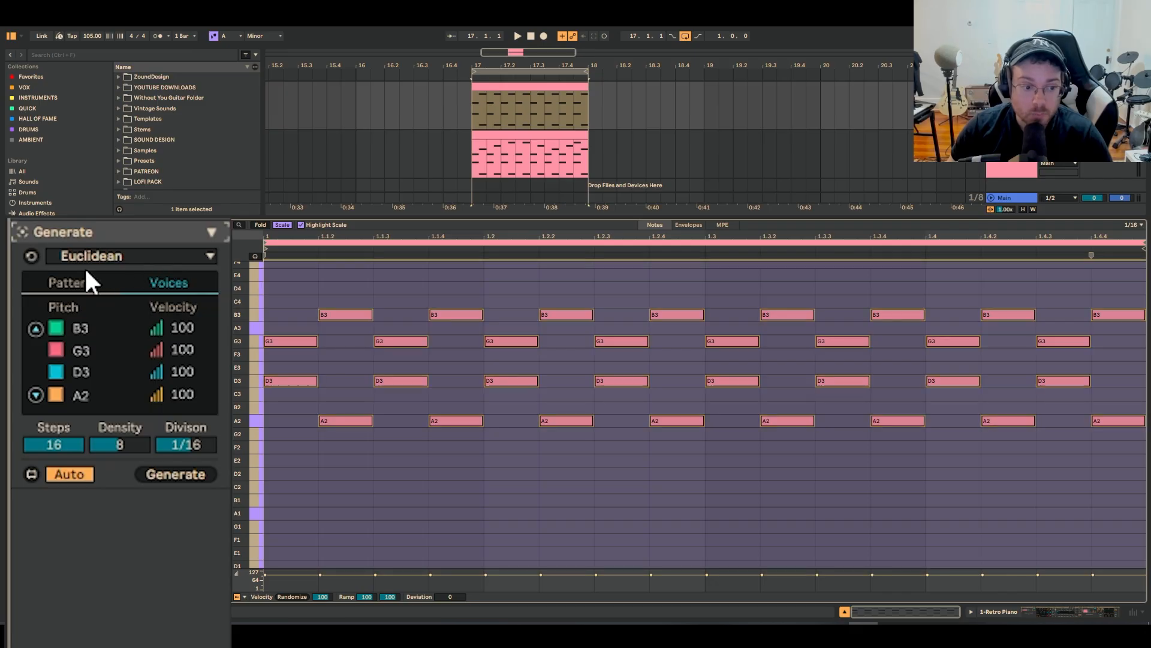
pyautogui.click(88, 279)
pyautogui.click(85, 347)
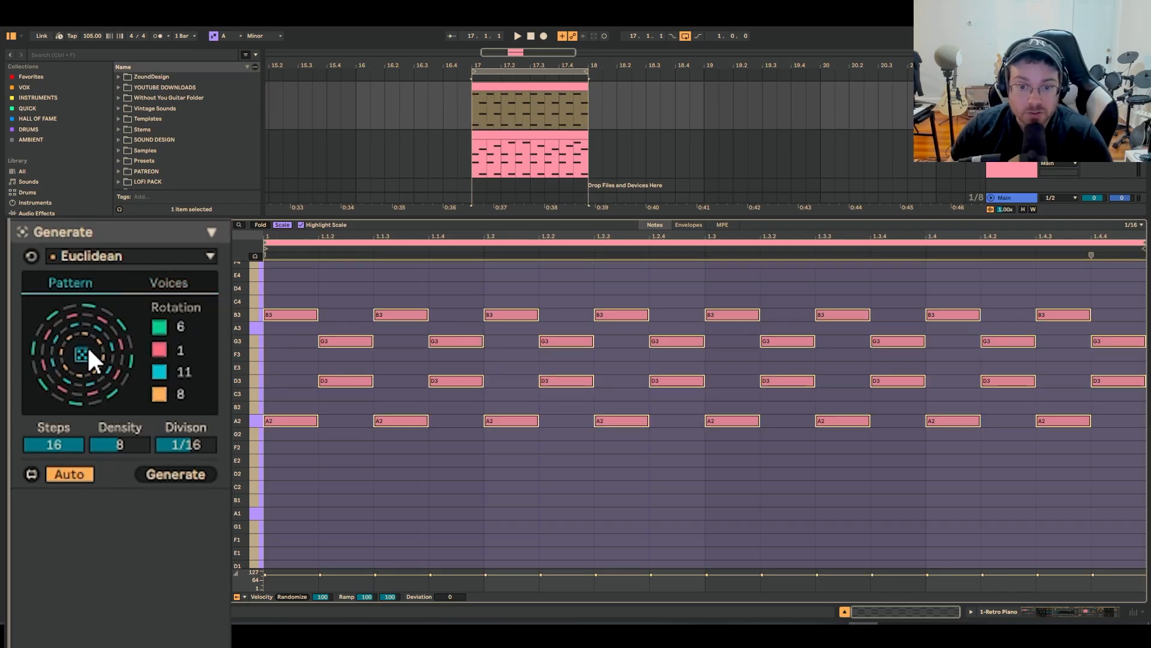
pyautogui.click(82, 354)
pyautogui.press('space')
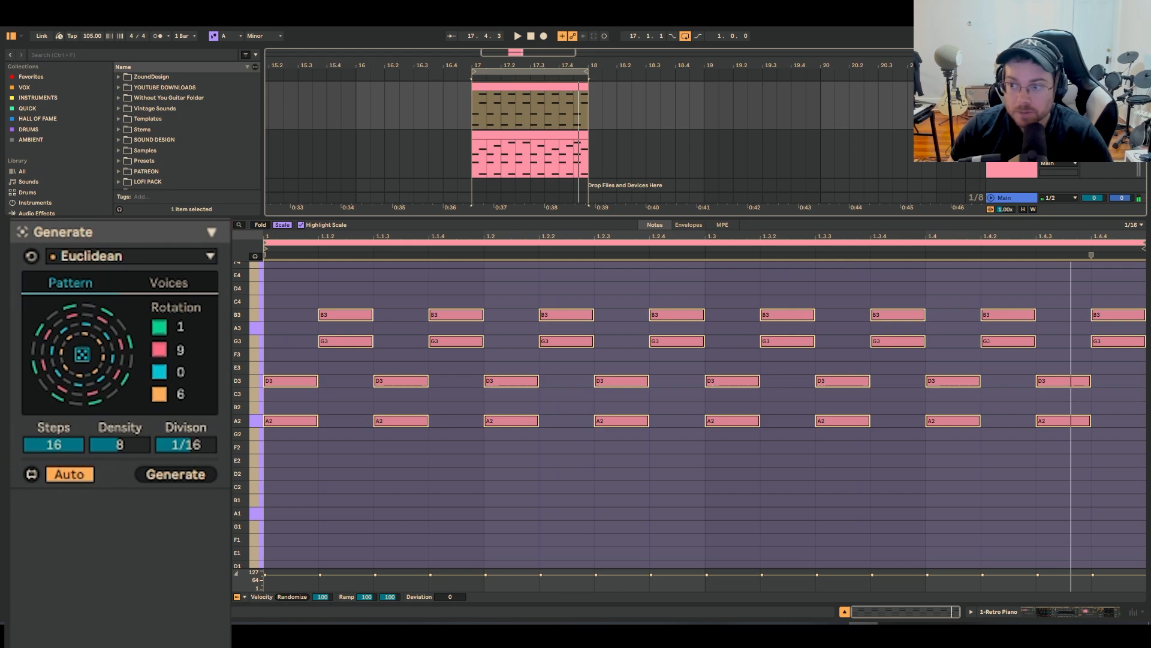
# Vary the inner voices during playback by moving two G3 notes to F3, an F3 to E3, a G3 to A3 and the first D3 to C3
pyautogui.click(1116, 137)
pyautogui.press('space')
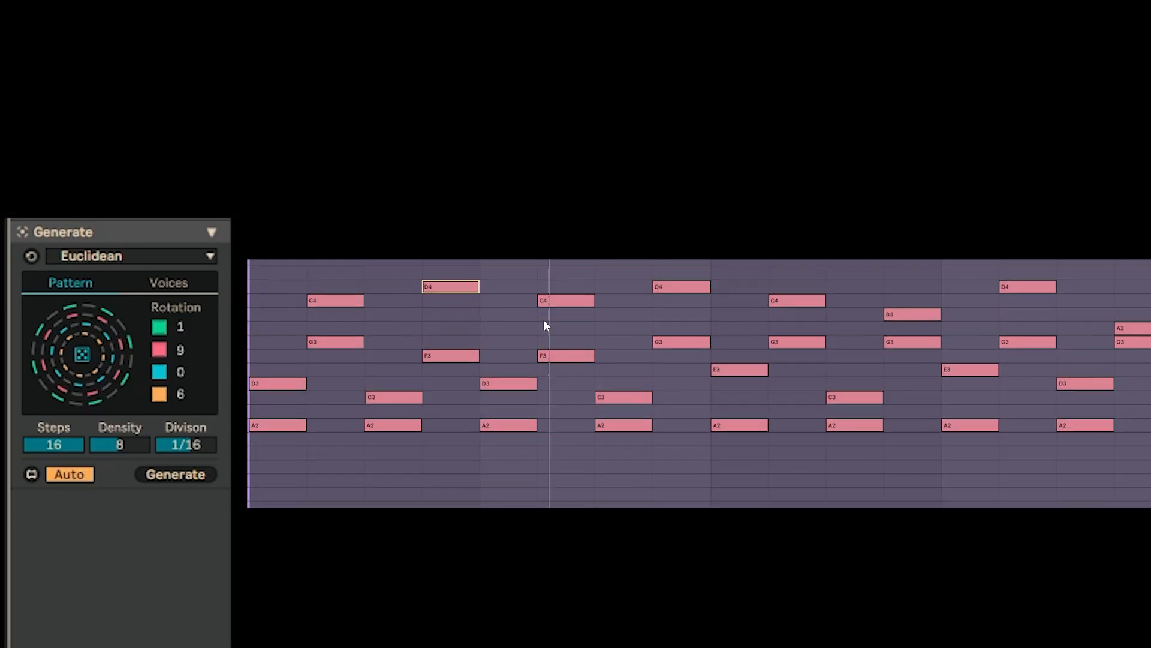
pyautogui.moveTo(802, 343); pyautogui.dragTo(802, 356)
pyautogui.moveTo(683, 342); pyautogui.dragTo(684, 356)
pyautogui.moveTo(566, 356); pyautogui.dragTo(566, 371)
pyautogui.moveTo(330, 343); pyautogui.dragTo(331, 328)
pyautogui.moveTo(271, 384); pyautogui.dragTo(271, 399)
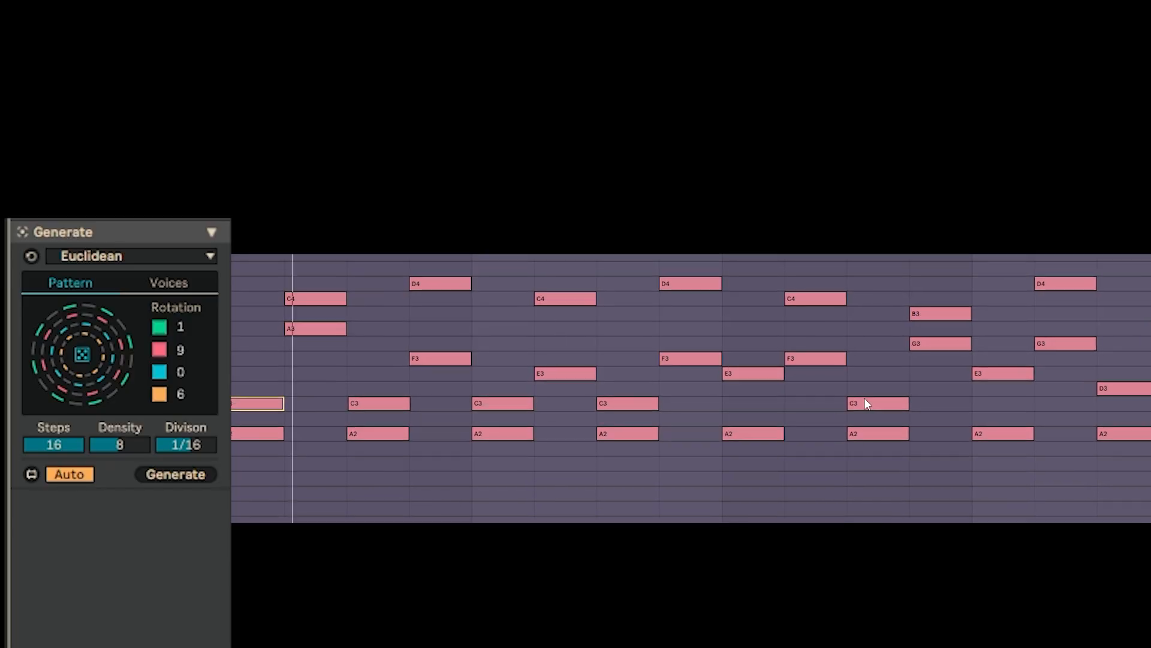
# Raise a C4 note to E4 and a B3 note to C4, lower a G3 note to D3 and raise a C3 note to E3
pyautogui.moveTo(802, 299); pyautogui.dragTo(802, 272)
pyautogui.moveTo(920, 314); pyautogui.dragTo(920, 300)
pyautogui.moveTo(1040, 342); pyautogui.dragTo(1040, 384)
pyautogui.moveTo(501, 405); pyautogui.dragTo(502, 375)
# Vary the bass line by lowering three of the A2 notes to G2 and one to E2
pyautogui.moveTo(375, 437); pyautogui.dragTo(374, 452)
pyautogui.moveTo(497, 438); pyautogui.dragTo(497, 483)
pyautogui.moveTo(629, 437); pyautogui.dragTo(628, 452)
pyautogui.moveTo(884, 437); pyautogui.dragTo(884, 452)
# Deactivate the four C3 notes, the A3 note and two F3 notes, and lower the F3 at 1.1.4 to E3
pyautogui.press('0')
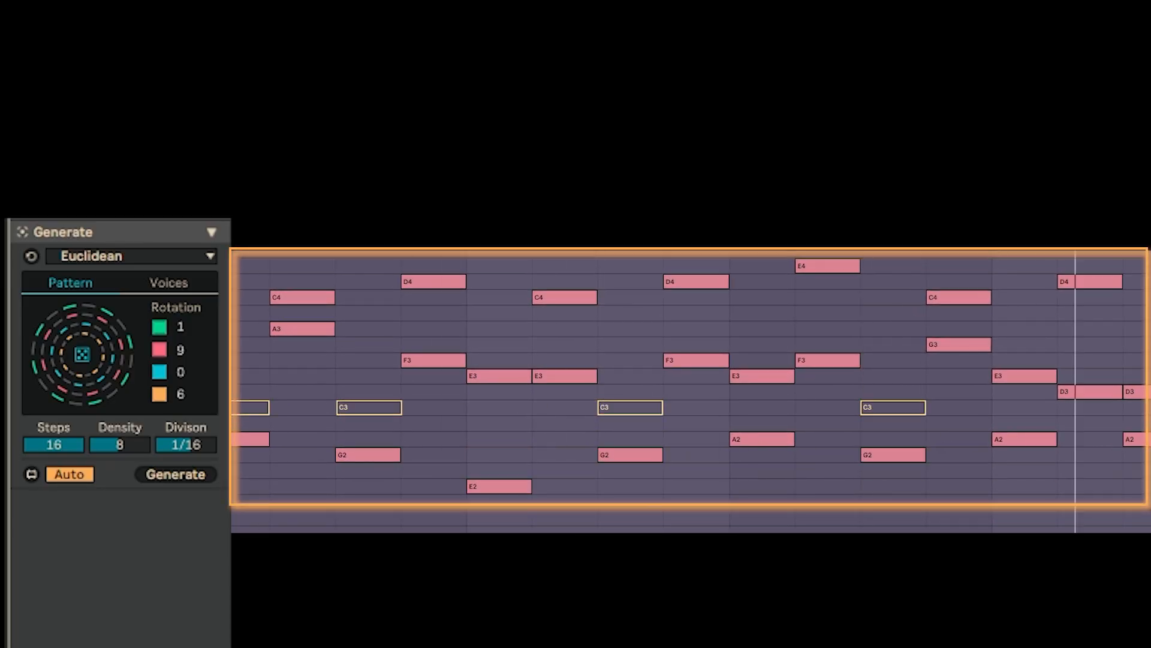
pyautogui.press('0')
pyautogui.press('0')
pyautogui.press('0')
pyautogui.moveTo(438, 362); pyautogui.dragTo(438, 376)
pyautogui.press('0')
pyautogui.click(488, 375)
pyautogui.press('0')
pyautogui.click(565, 376)
pyautogui.click(762, 375)
pyautogui.click(1024, 376)
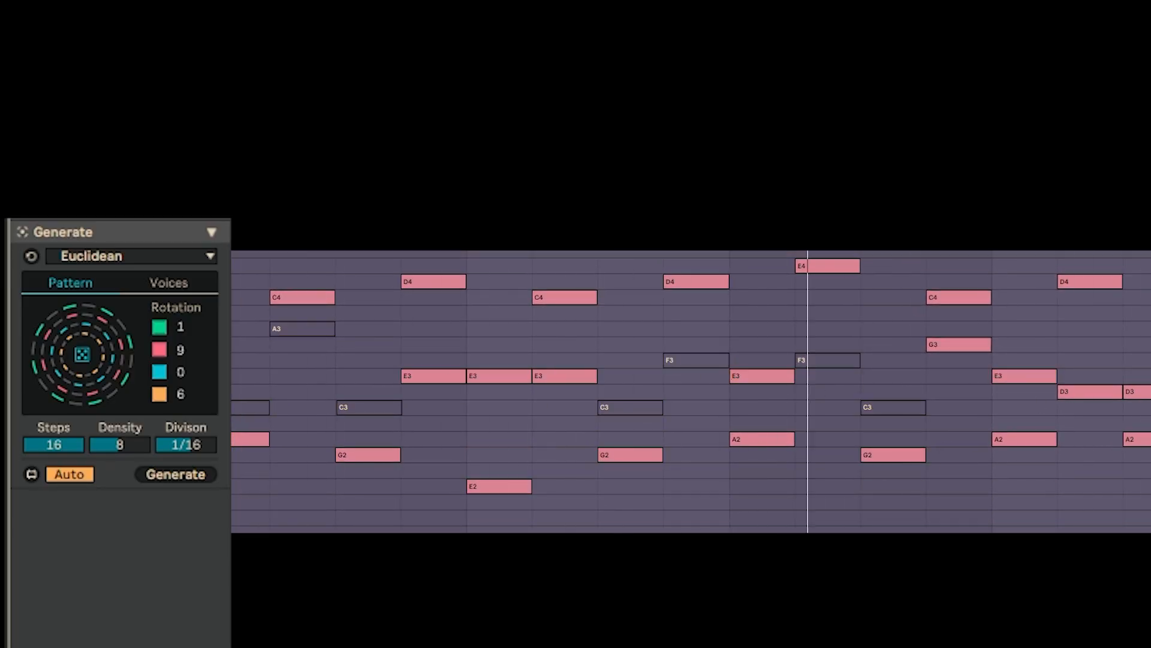
# Lower the D3 note at 1.4.3 to C3, add an E3 note above it and play back the edited loop
pyautogui.moveTo(1137, 392); pyautogui.dragTo(1137, 407)
pyautogui.doubleClick(1137, 376)
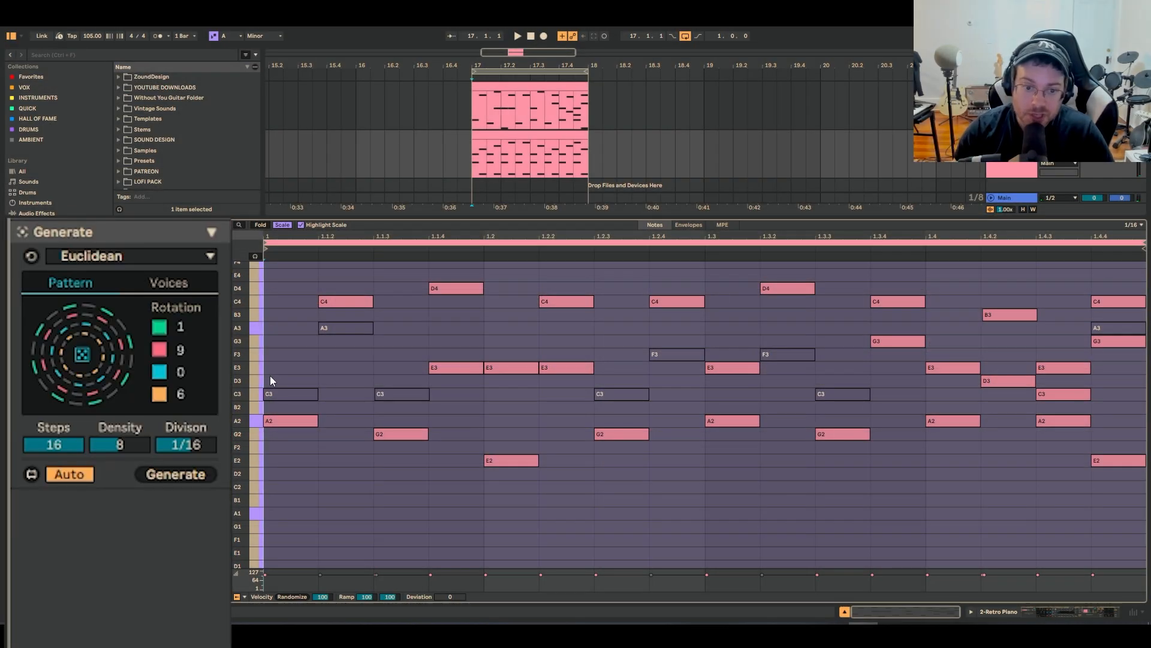
pyautogui.press('space')
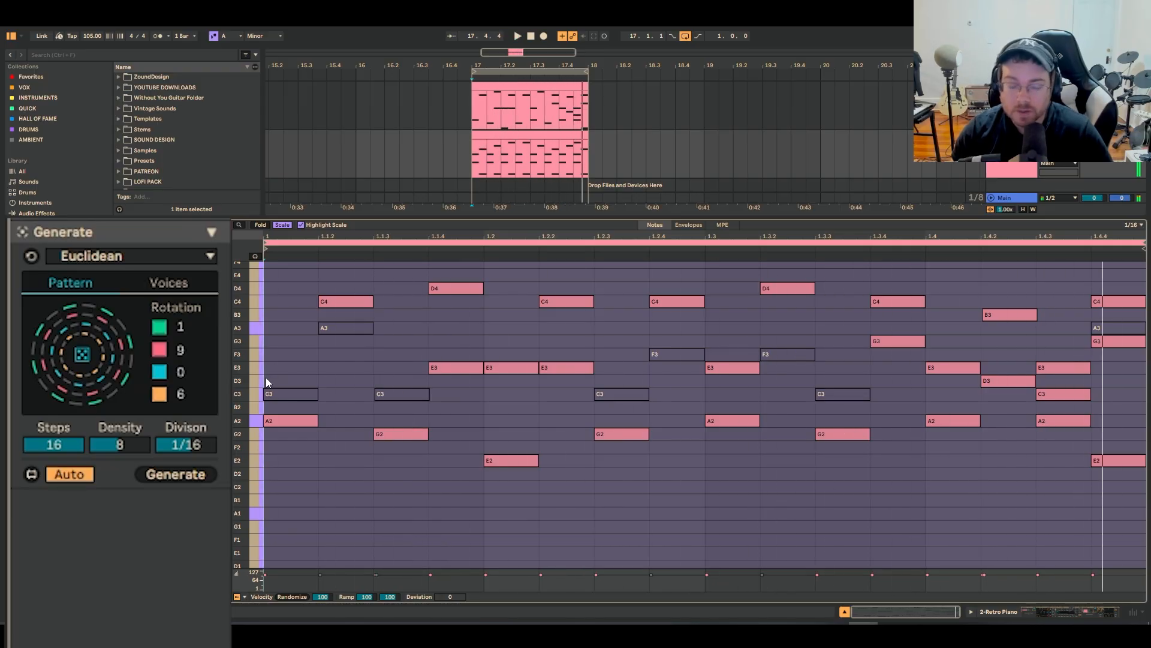
# In the lower track's clip, transpose all C3, A2, E2 and A1 notes down one scale step and play both clips together
pyautogui.click(553, 87)
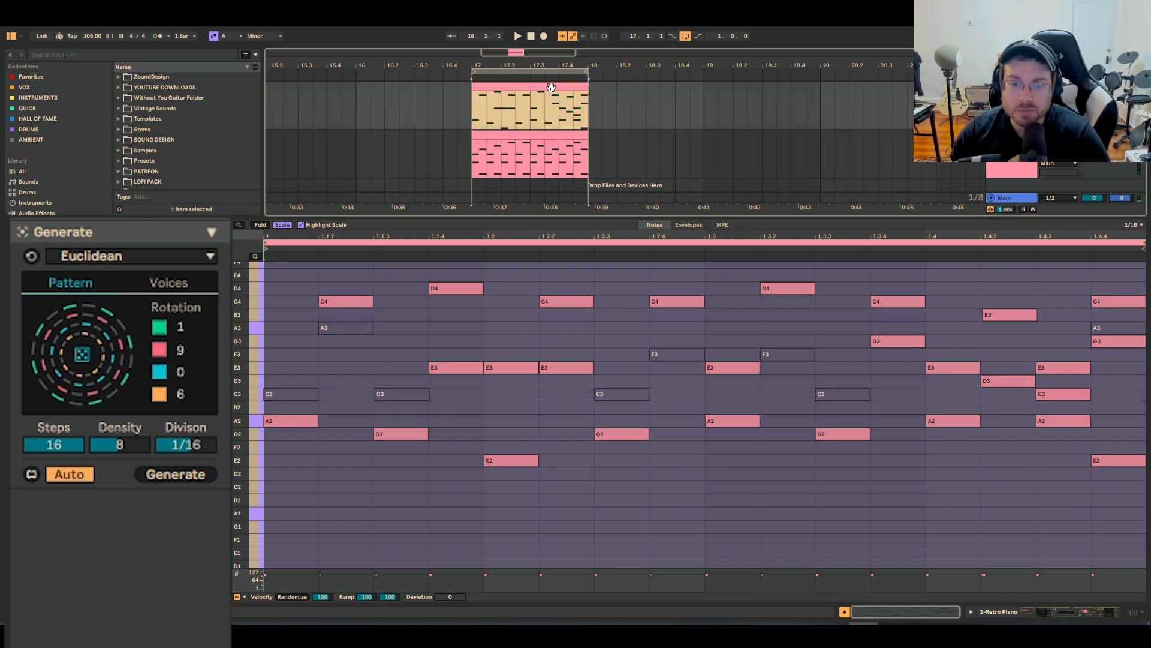
pyautogui.click(543, 132)
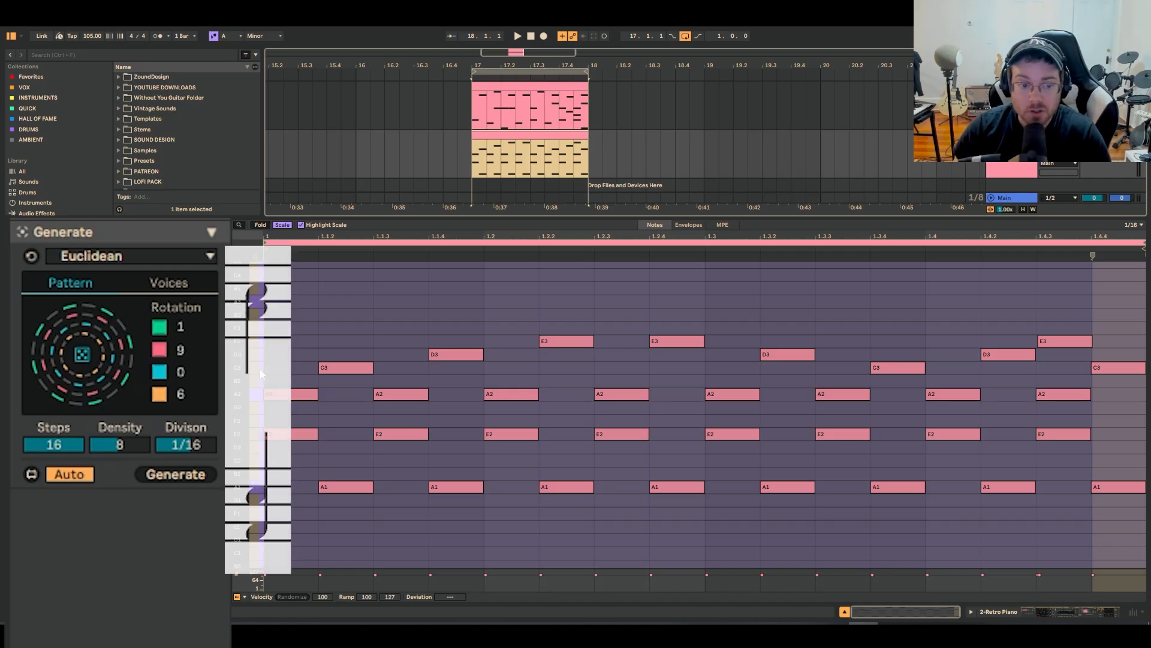
pyautogui.click(258, 368)
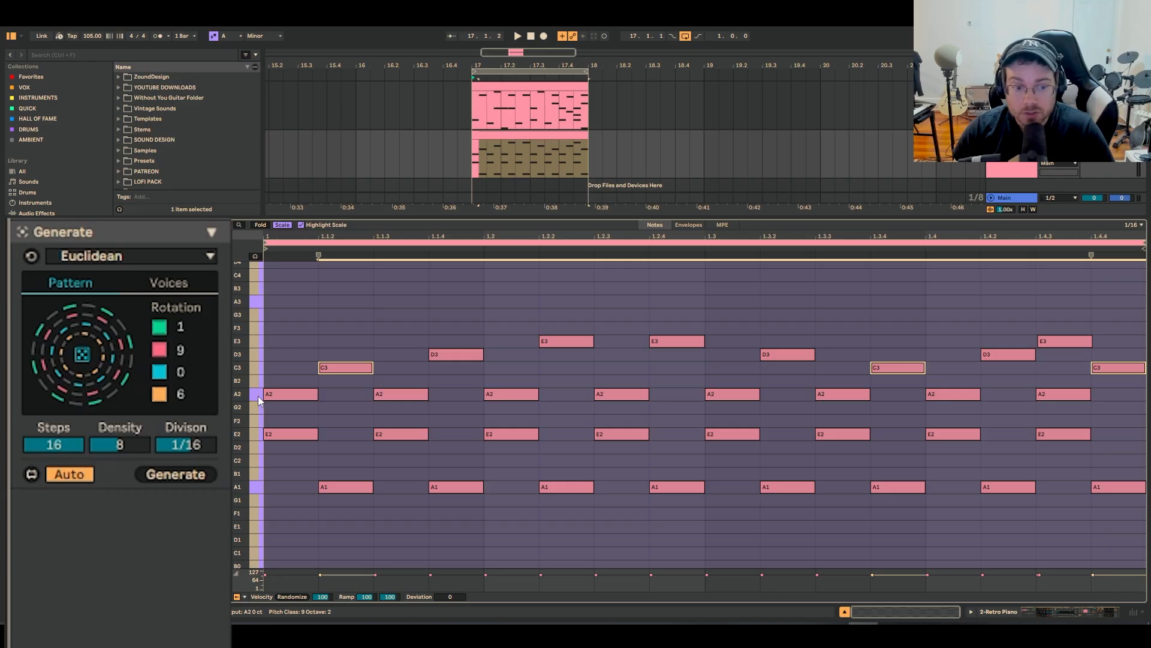
pyautogui.keyDown('shift'); pyautogui.click(251, 489); pyautogui.keyUp('shift')
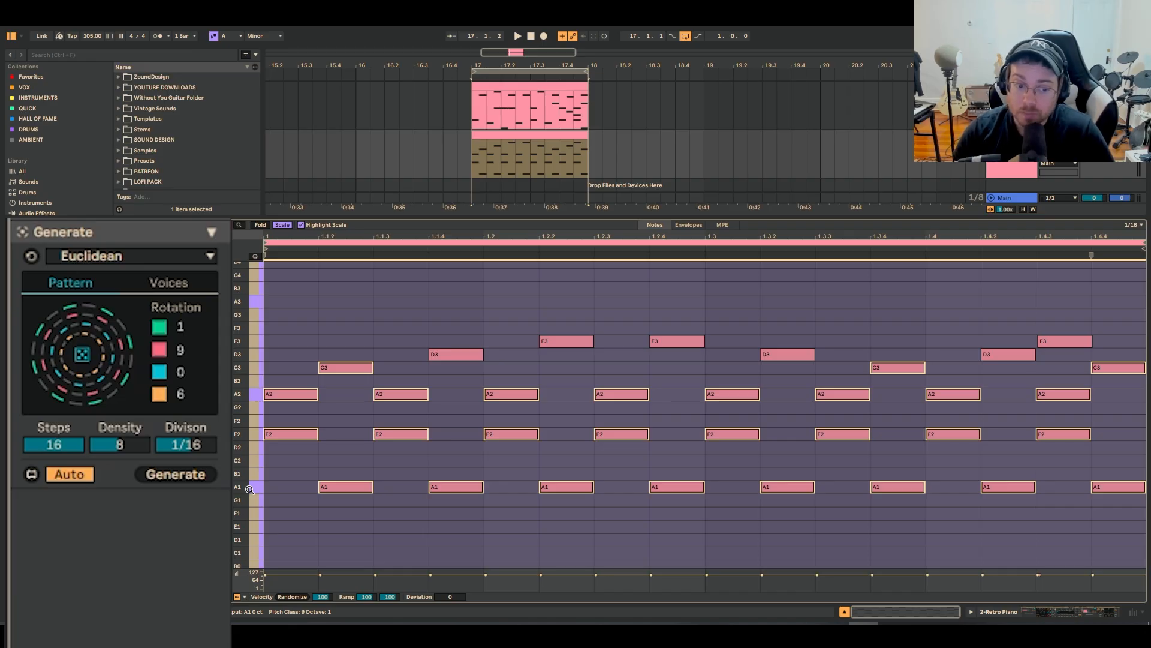
pyautogui.press('Down')
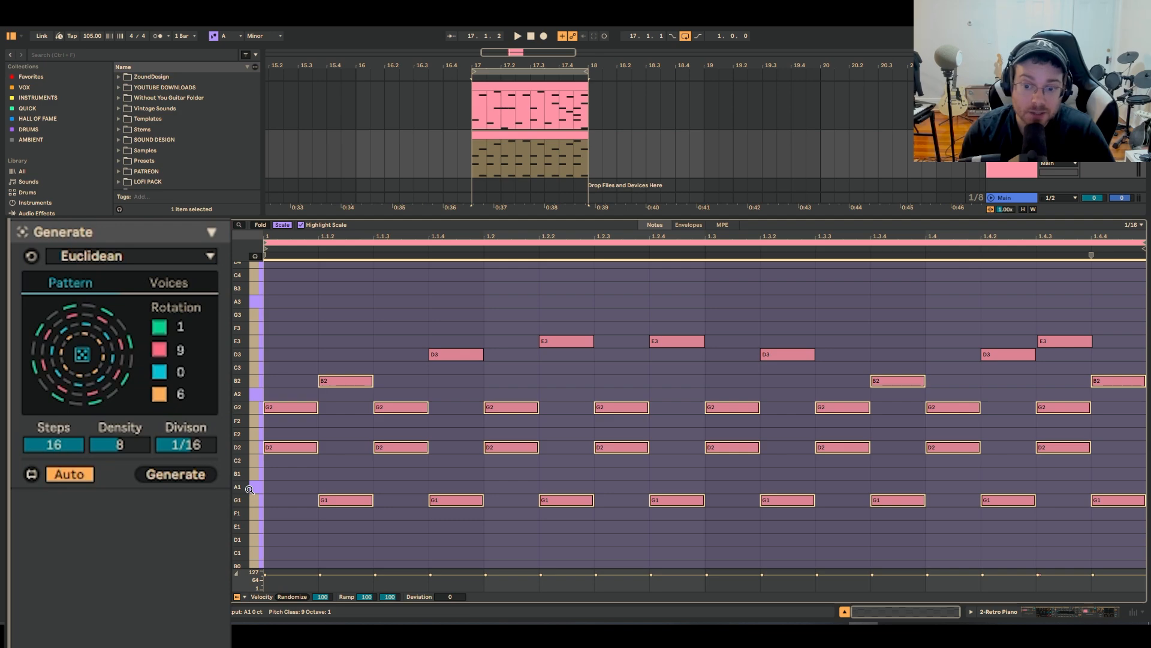
pyautogui.press('space')
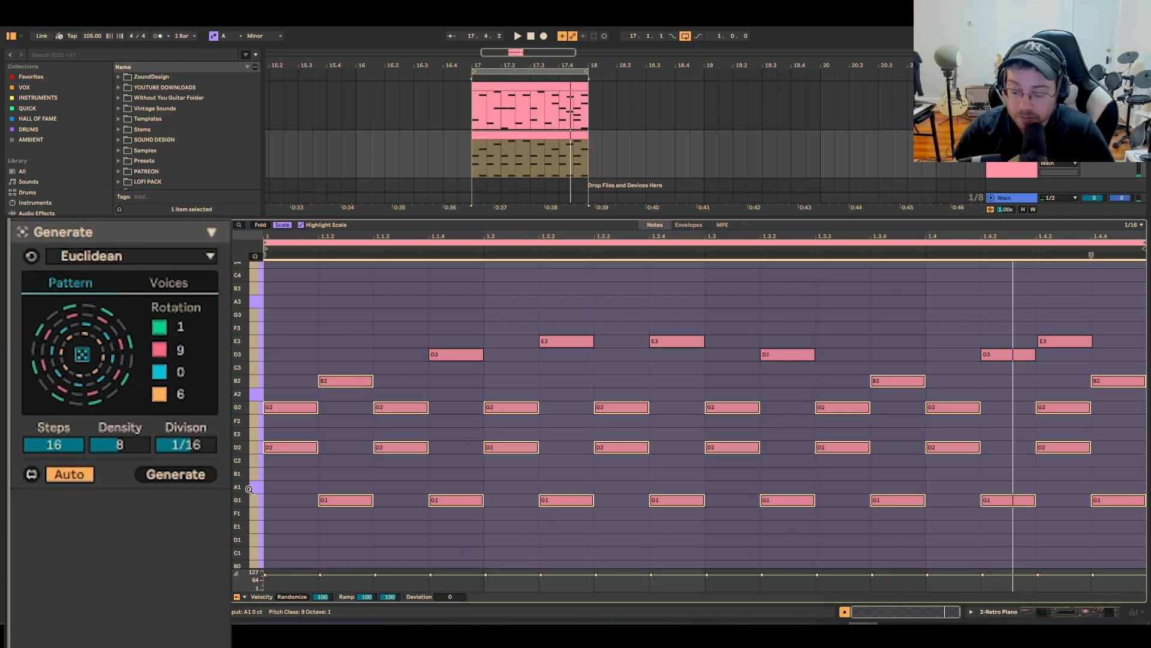
# Audition the lower clip's selected chord notes on F1 and E1 roots, and transpose them back up to C3, A2, E2 and A1
pyautogui.press('Down')
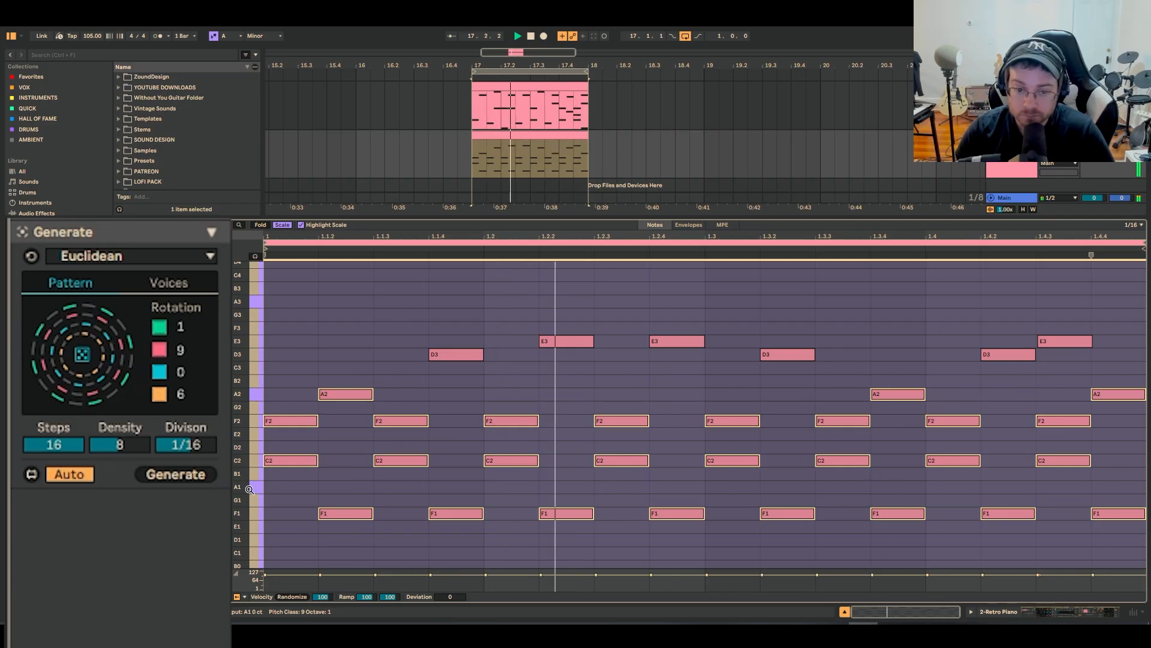
pyautogui.press('Down')
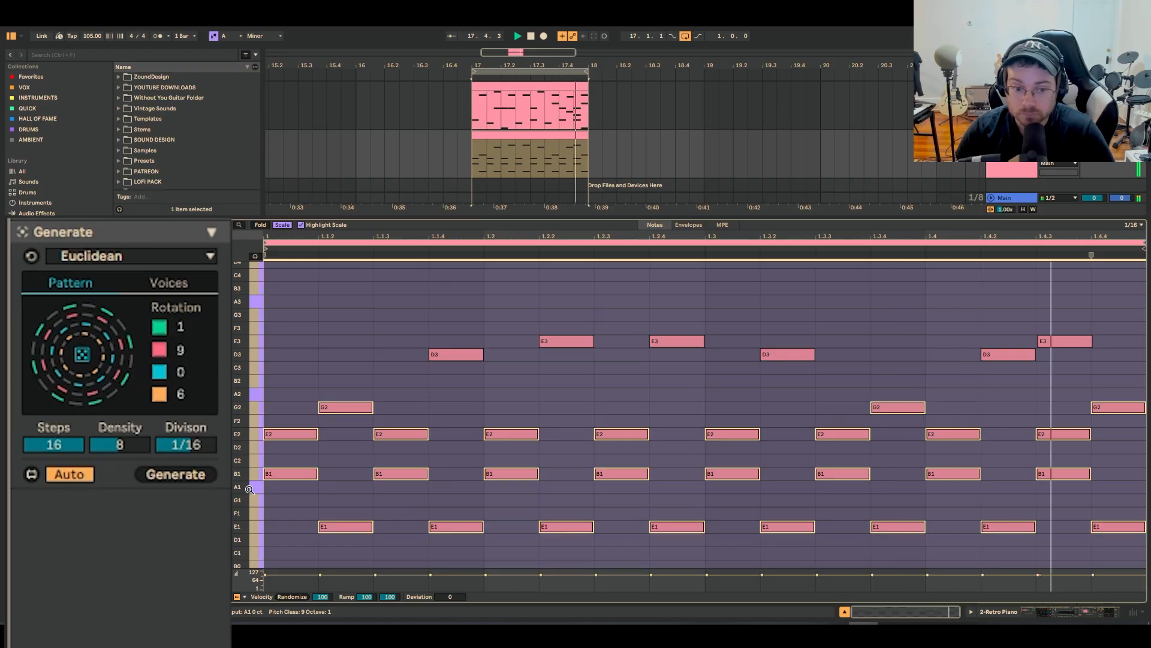
pyautogui.press('Up')
pyautogui.press('Up')
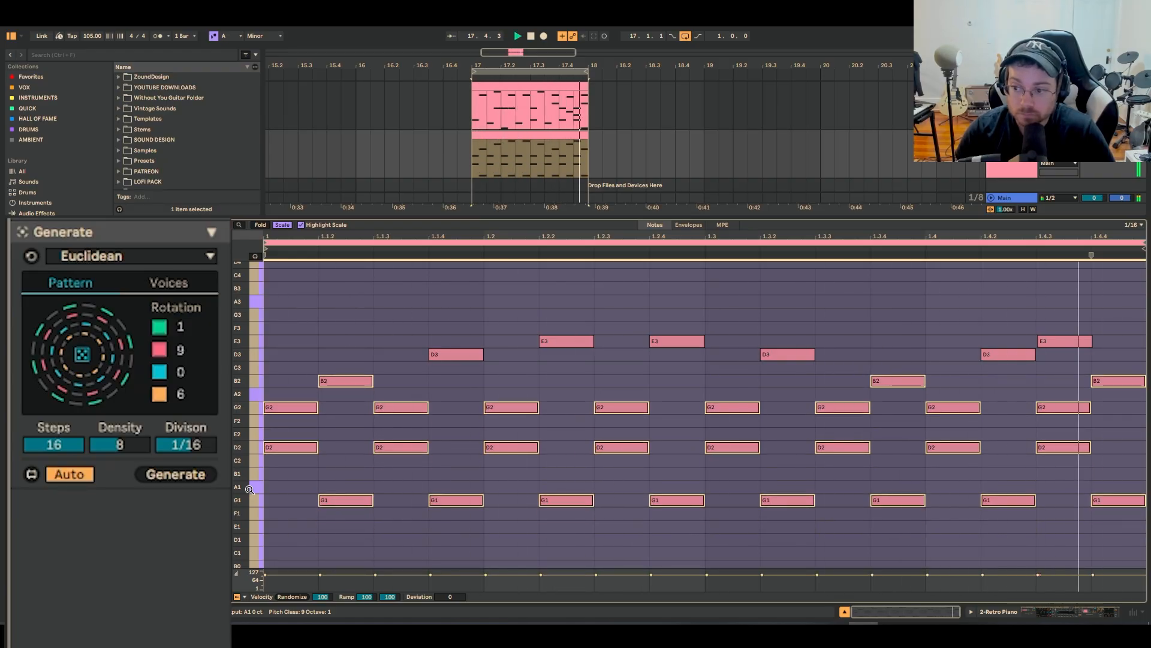
pyautogui.press('Up')
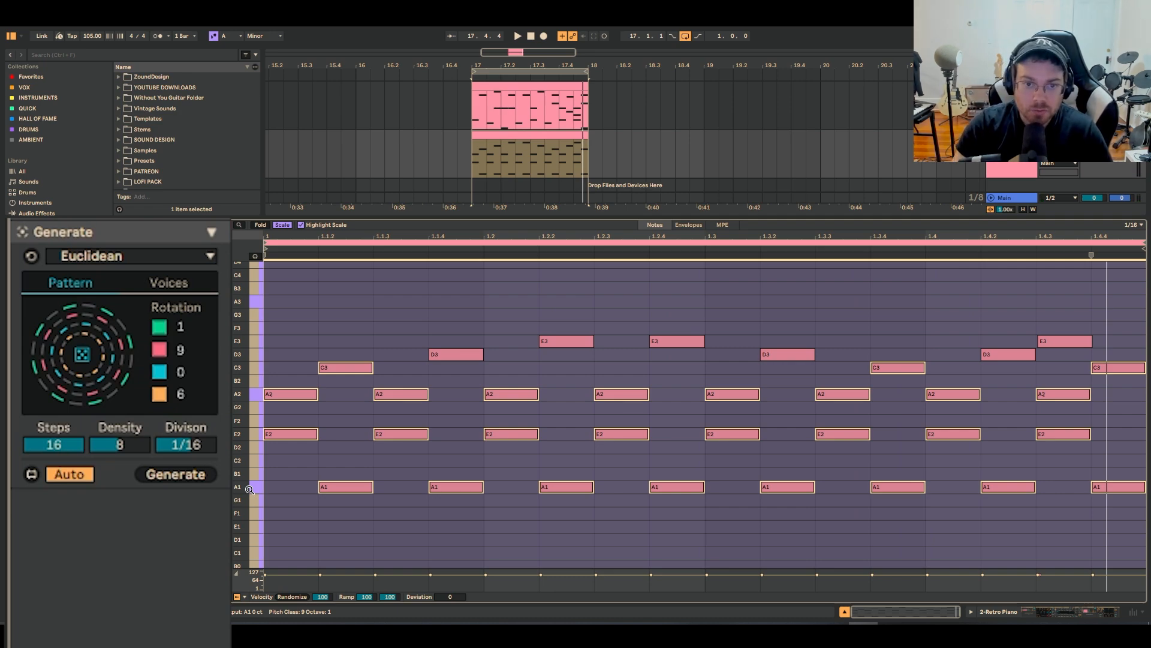
# Duplicate the lower track's clip to bar 18 and transpose its C3, A2, E2 and A1 notes down one scale step
pyautogui.click(570, 131)
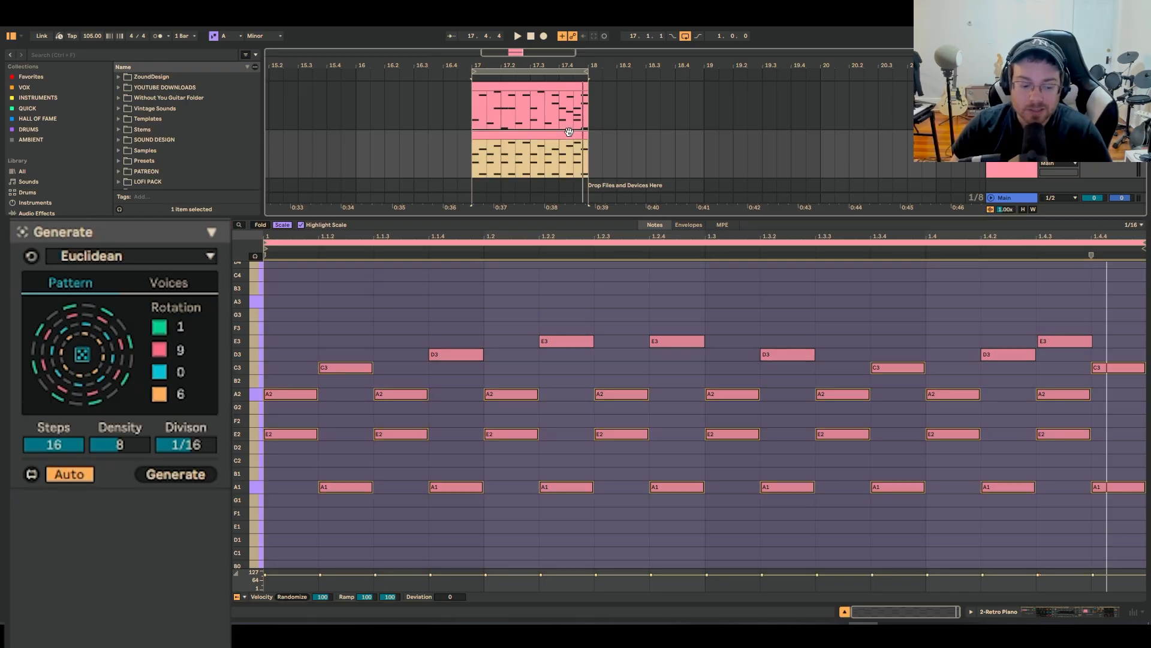
pyautogui.hotkey('ctrl', 'd')
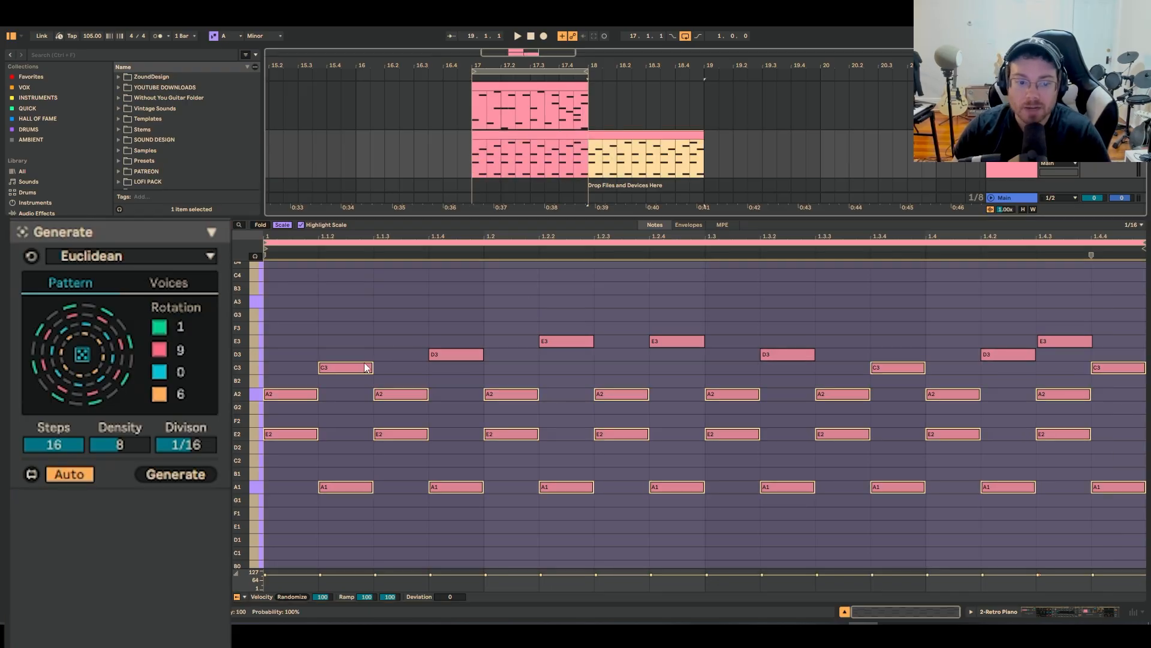
pyautogui.press('Down')
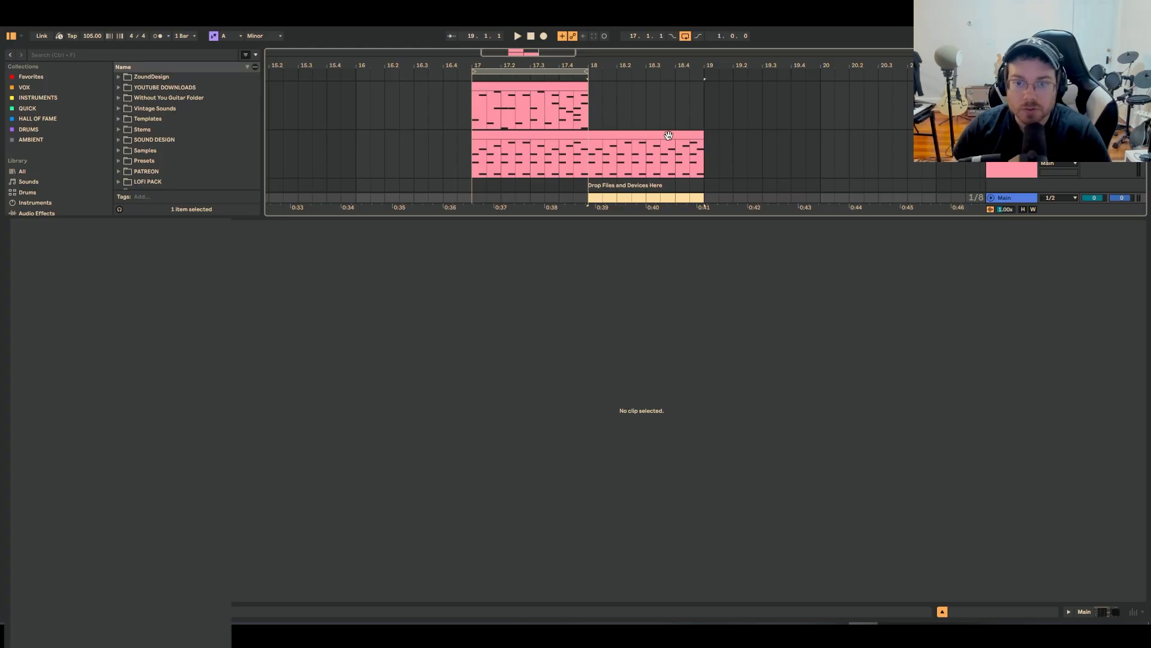
pyautogui.click(670, 135)
pyautogui.click(255, 369)
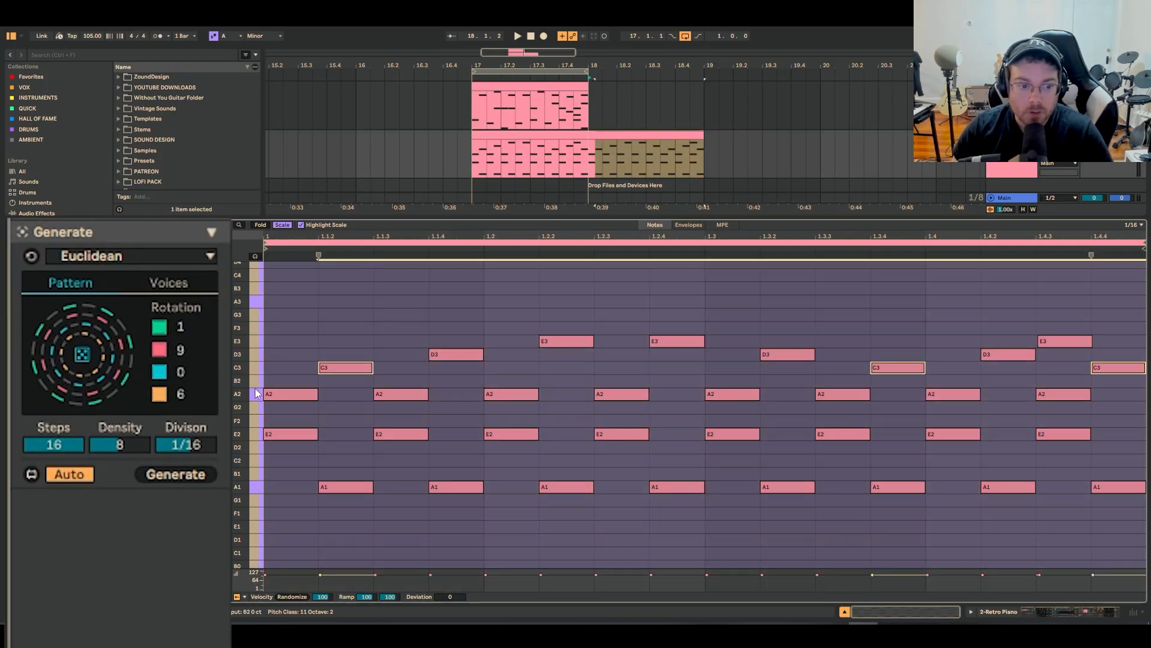
pyautogui.keyDown('shift'); pyautogui.click(256, 394); pyautogui.keyUp('shift')
pyautogui.keyDown('shift'); pyautogui.click(256, 433); pyautogui.keyUp('shift')
pyautogui.keyDown('shift'); pyautogui.click(255, 488); pyautogui.keyUp('shift')
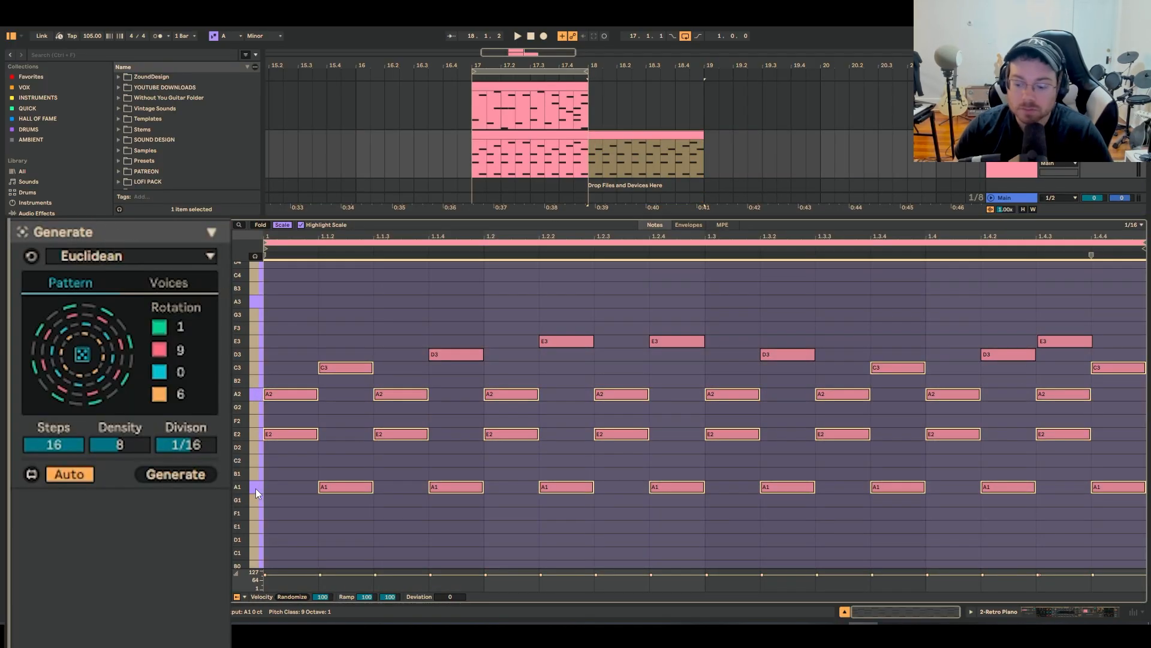
pyautogui.press('Down')
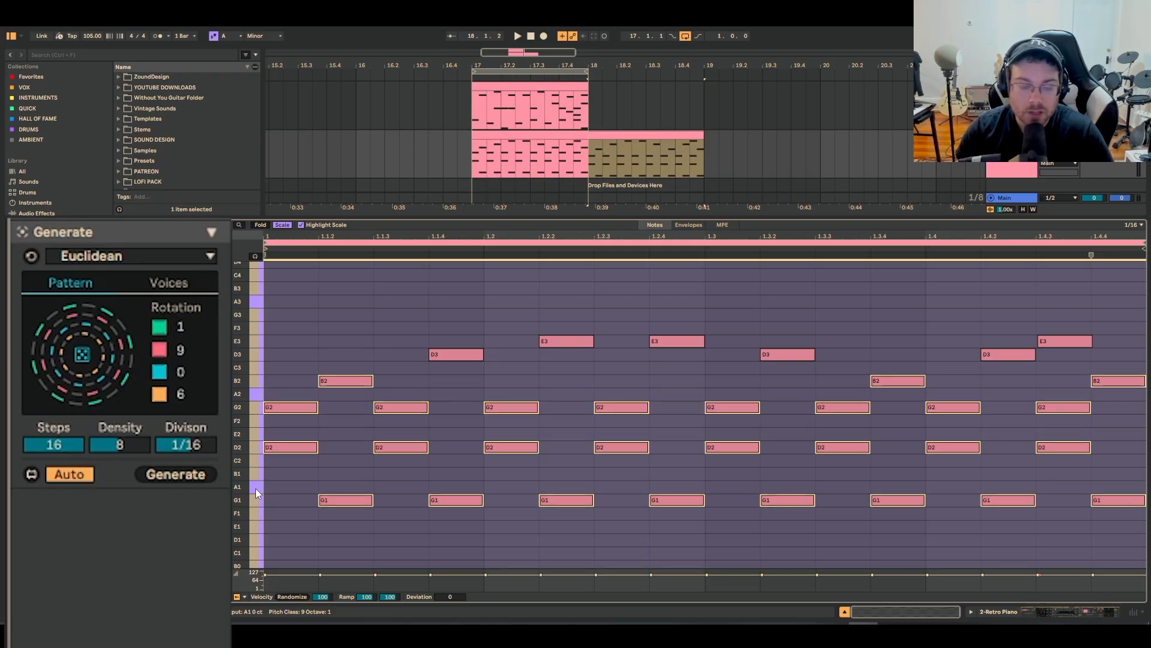
# Duplicate the bar 18 clip to bar 19 and lower its chord notes to A2, F2, C2 and F1
pyautogui.click(690, 136)
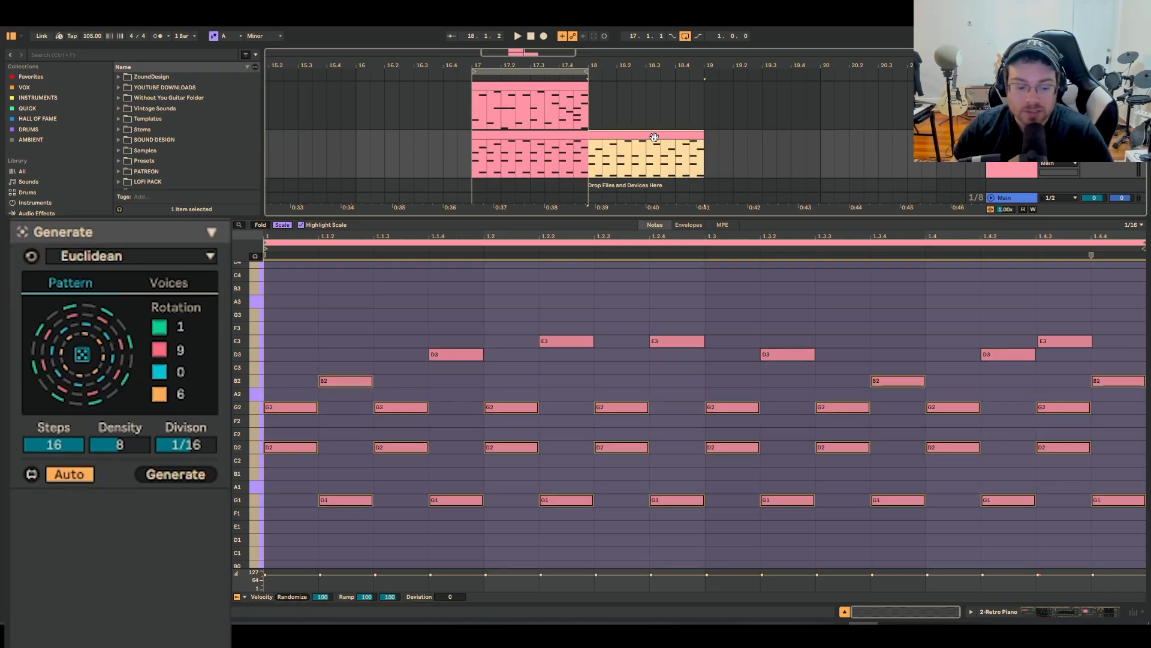
pyautogui.hotkey('ctrl', 'd')
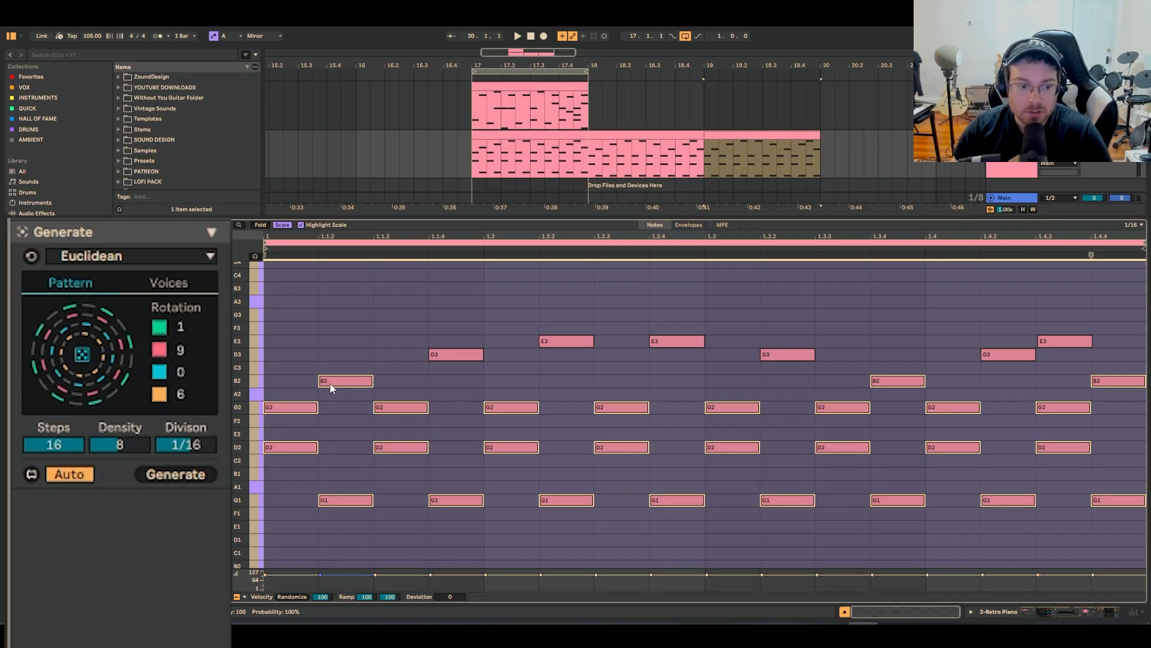
pyautogui.press('Down')
pyautogui.press('Down')
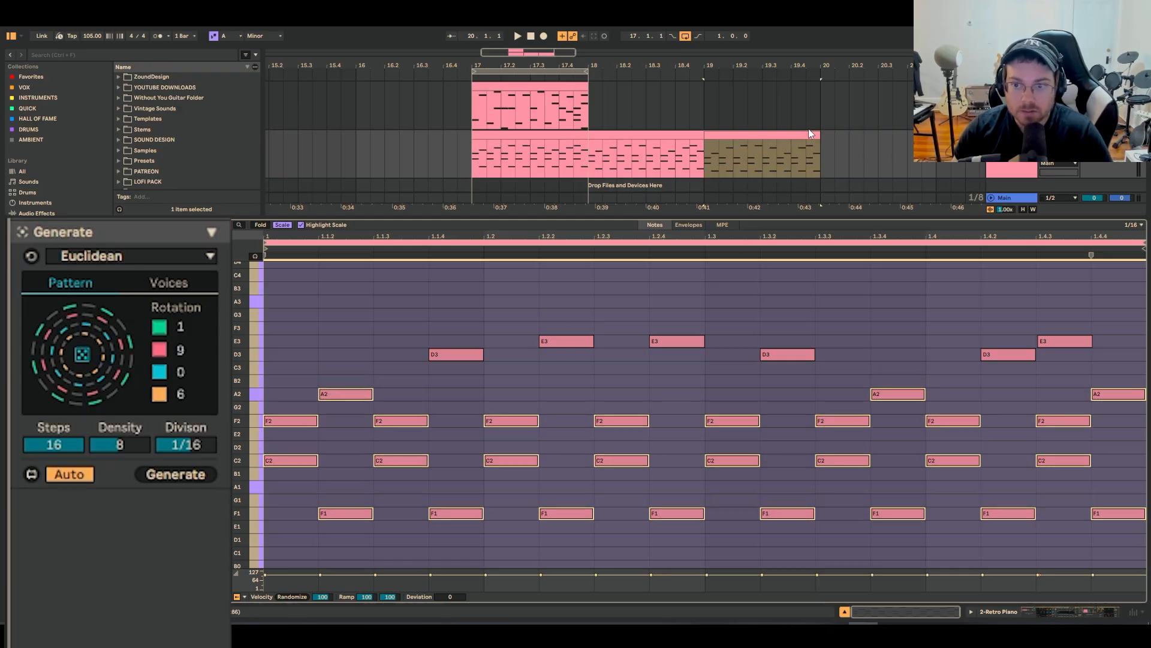
# Duplicate the bar 19 clip to bar 20 and lower its chord notes to G2, E2, B1 and E1
pyautogui.hotkey('ctrl', 'd')
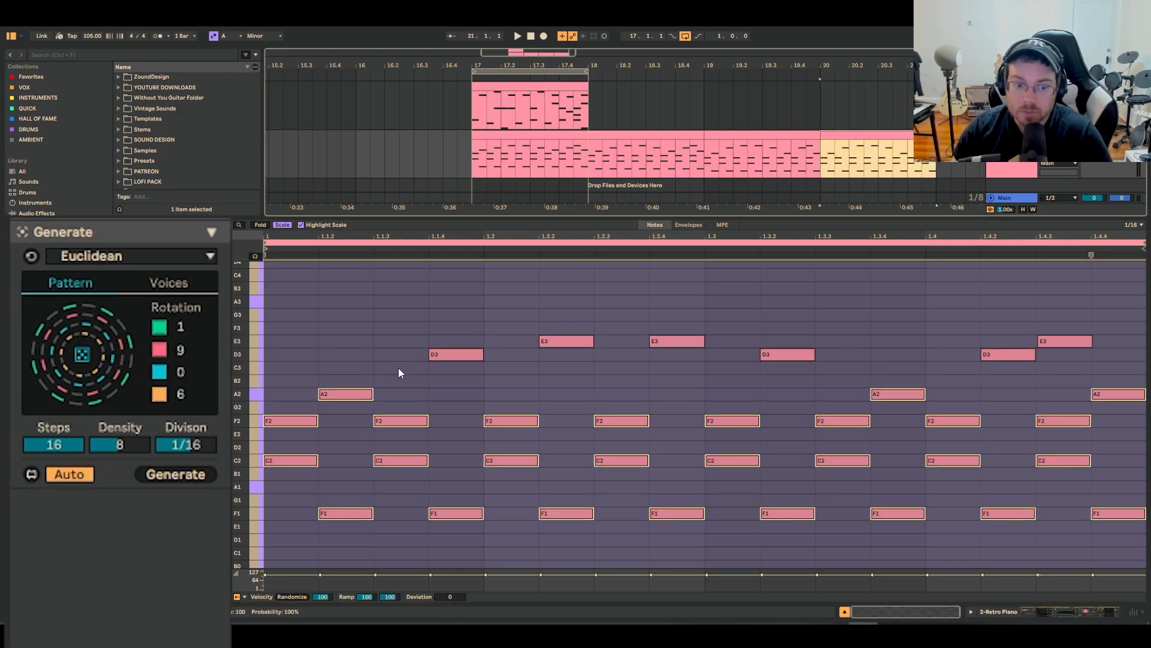
pyautogui.click(360, 394)
pyautogui.press('Down')
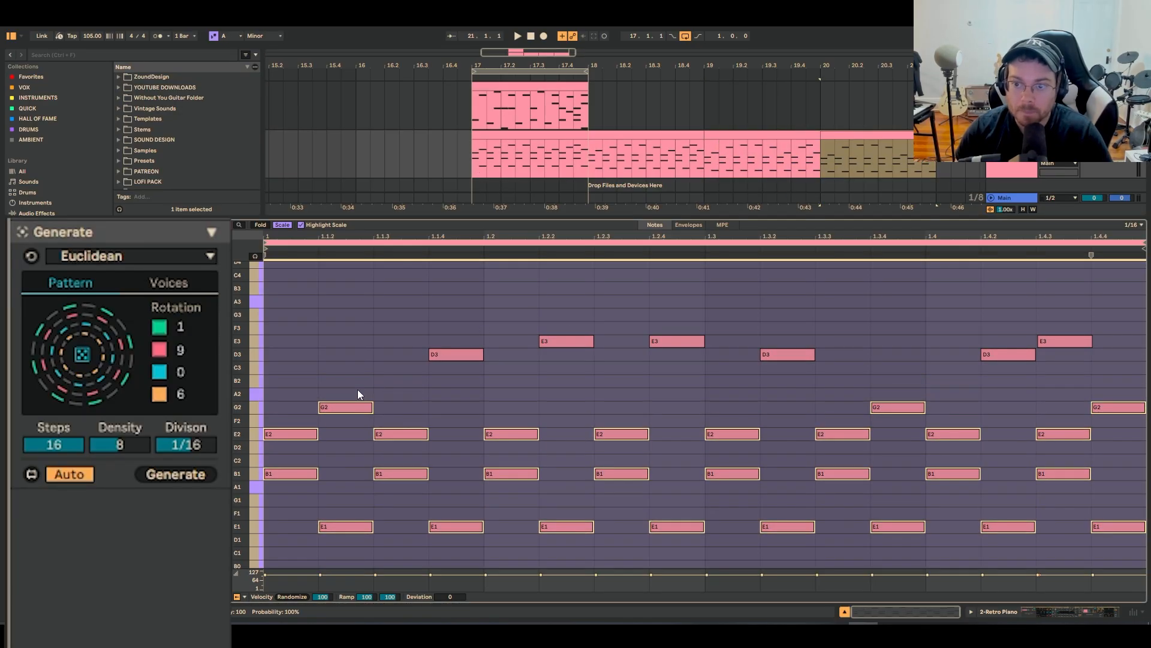
# In the bar 20 clip, raise the chord notes from beat 1.3 onward by two scale steps to B2, G2, D2 and G1
pyautogui.click(758, 393)
pyautogui.moveTo(733, 394); pyautogui.dragTo(1140, 561)
pyautogui.press('Up')
pyautogui.press('Up')
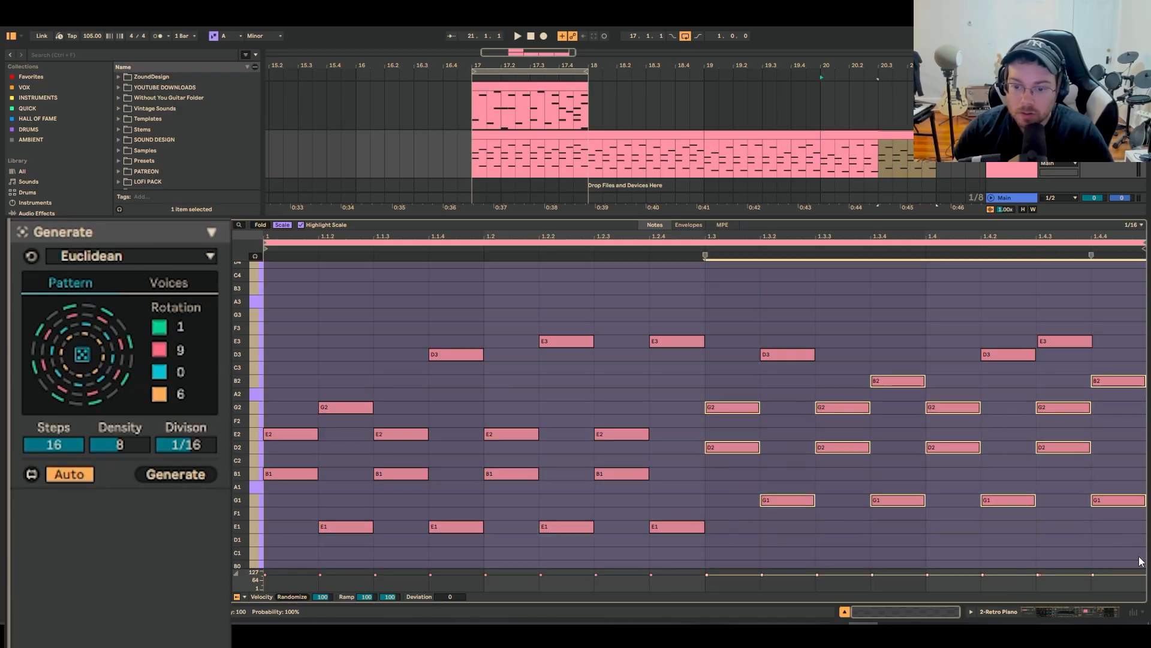
# Duplicate the upper track's one-bar clip three times to fill bars 18 to 20
pyautogui.click(502, 137)
pyautogui.click(516, 87)
pyautogui.click(513, 106)
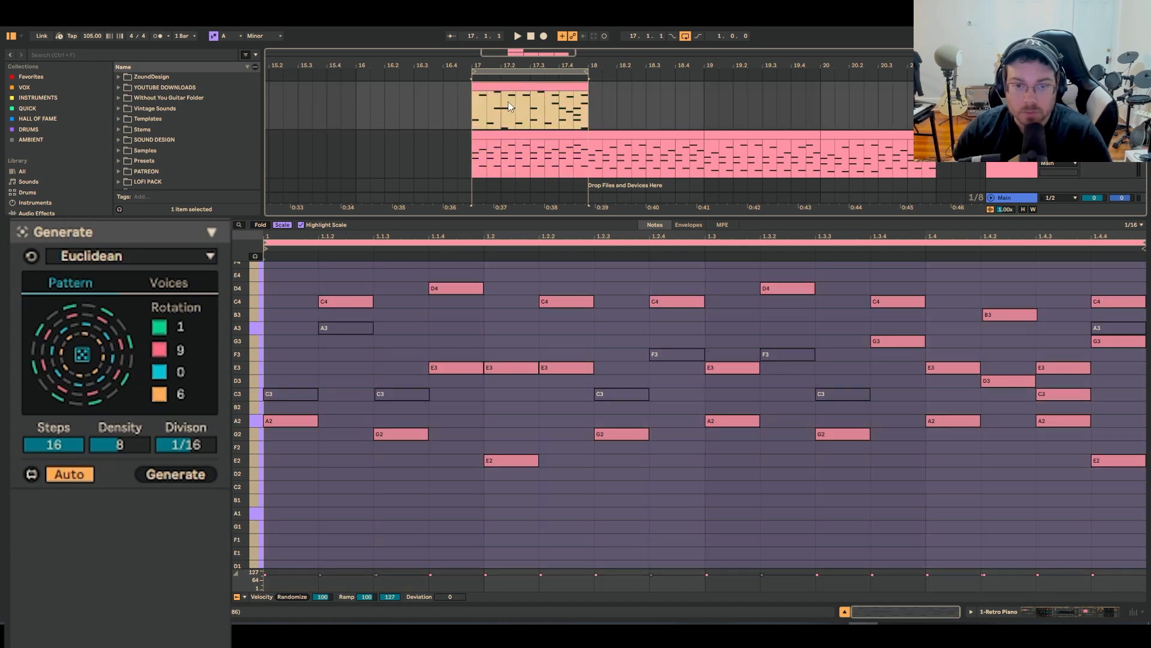
pyautogui.hotkey('ctrl', 'd')
pyautogui.hotkey('ctrl', 'd')
pyautogui.hotkey('ctrl', 'd')
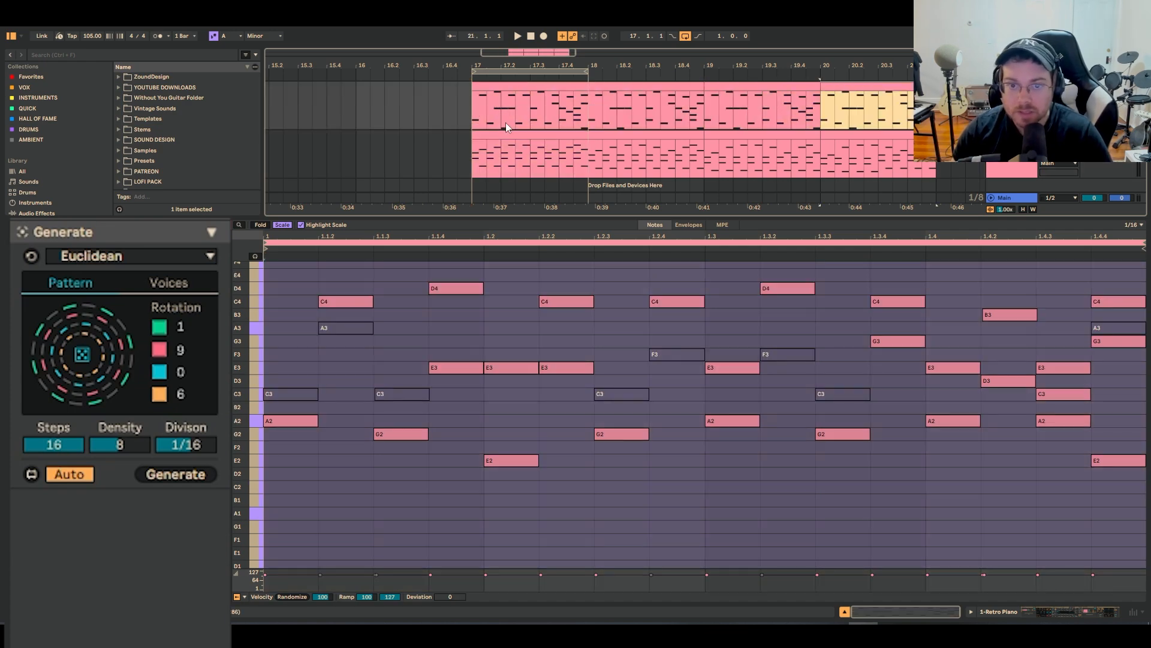
# Play the arrangement from bar 17 and view the lower track's bar 18 and bar 19 clips during playback
pyautogui.press('-')
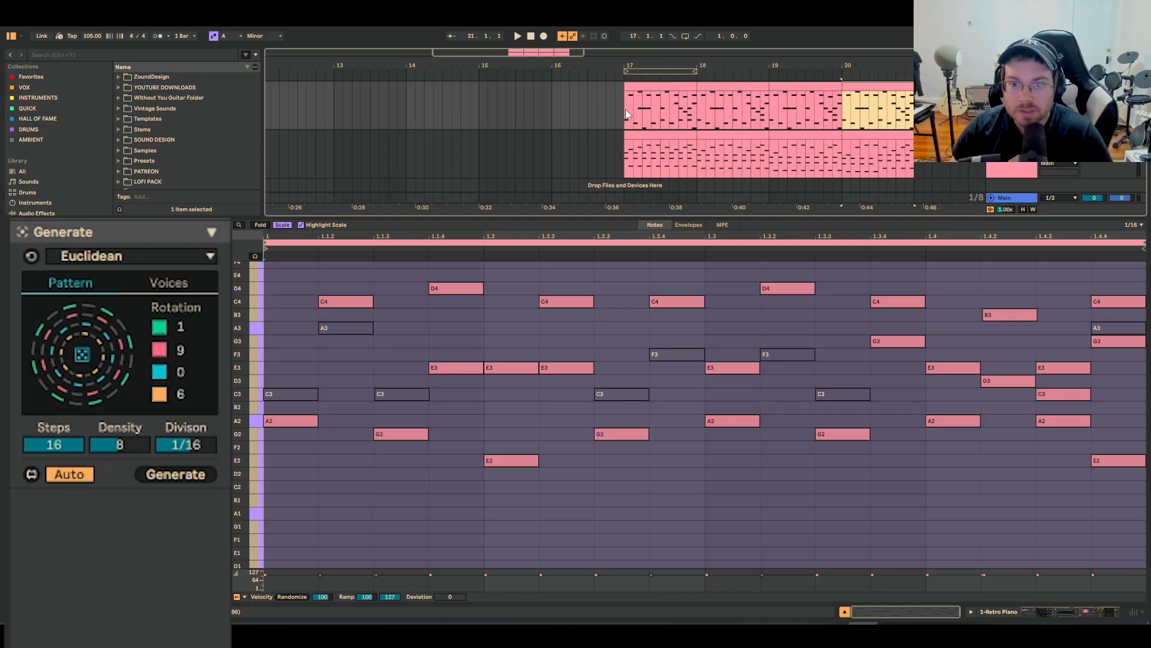
pyautogui.click(625, 150)
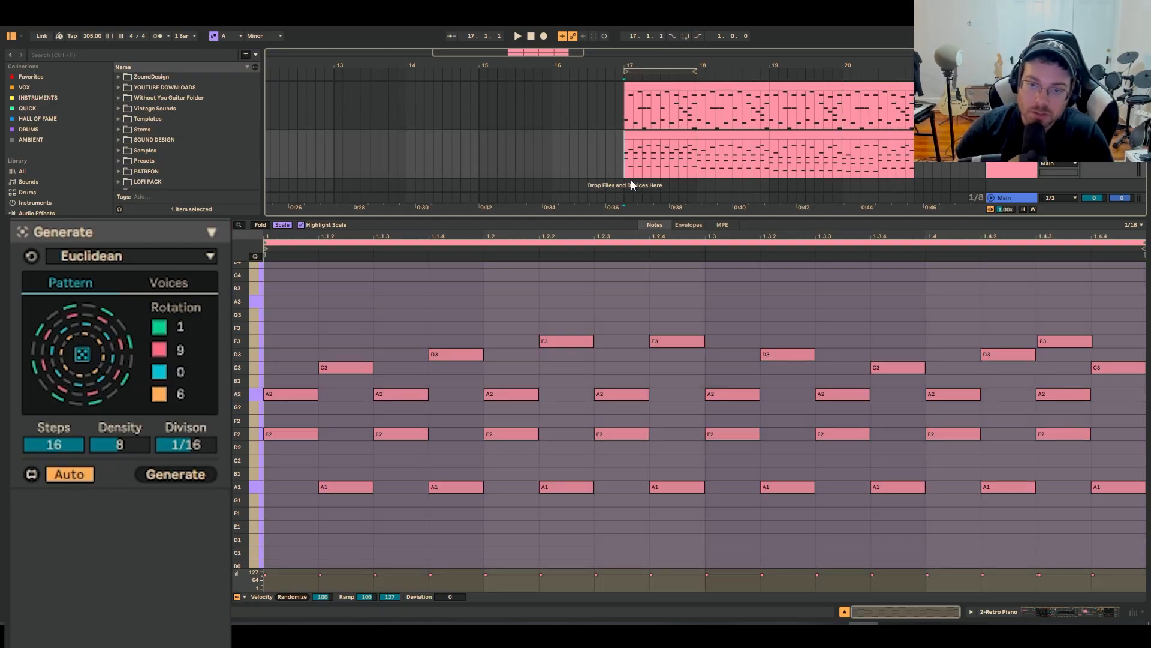
pyautogui.press('space')
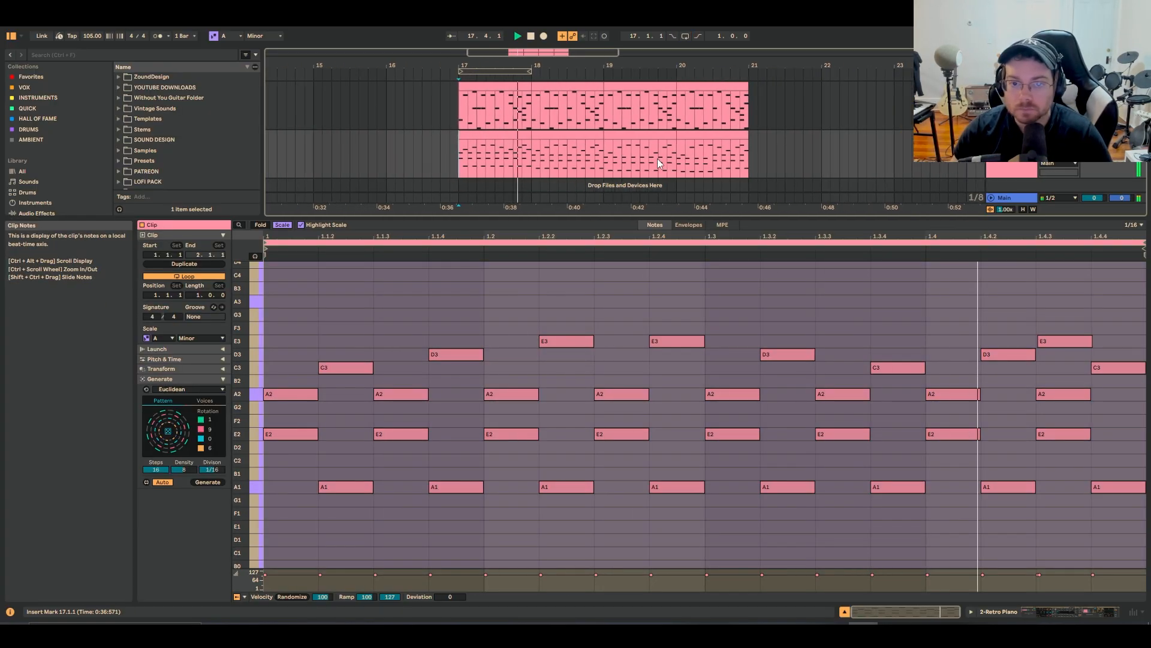
pyautogui.click(581, 130)
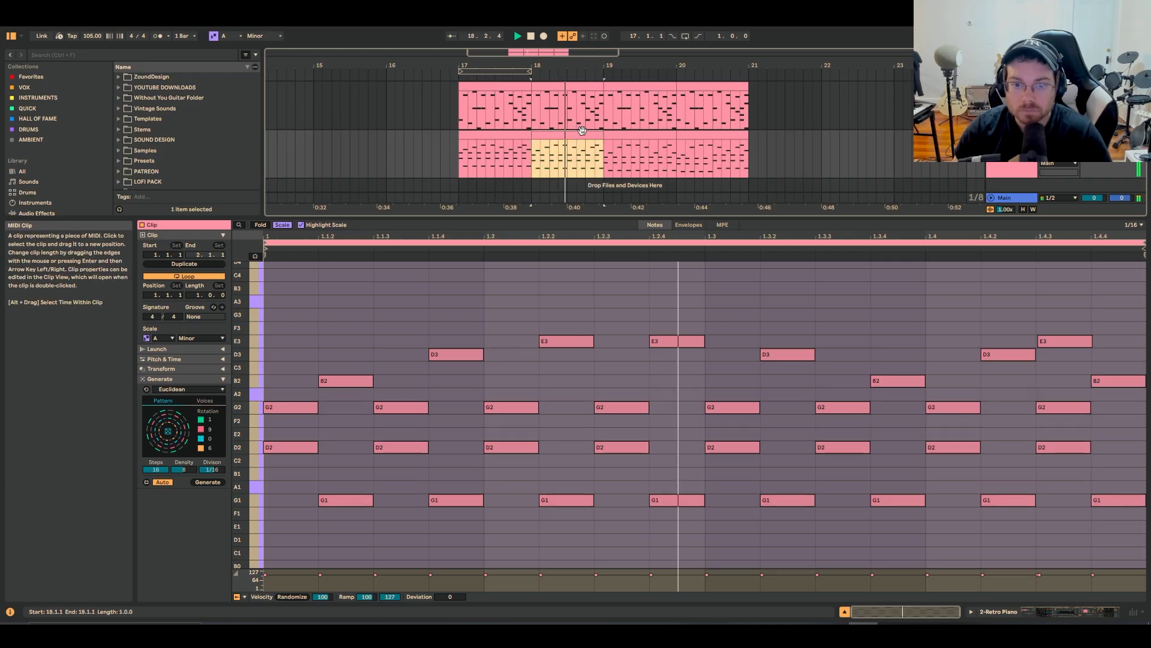
pyautogui.click(643, 150)
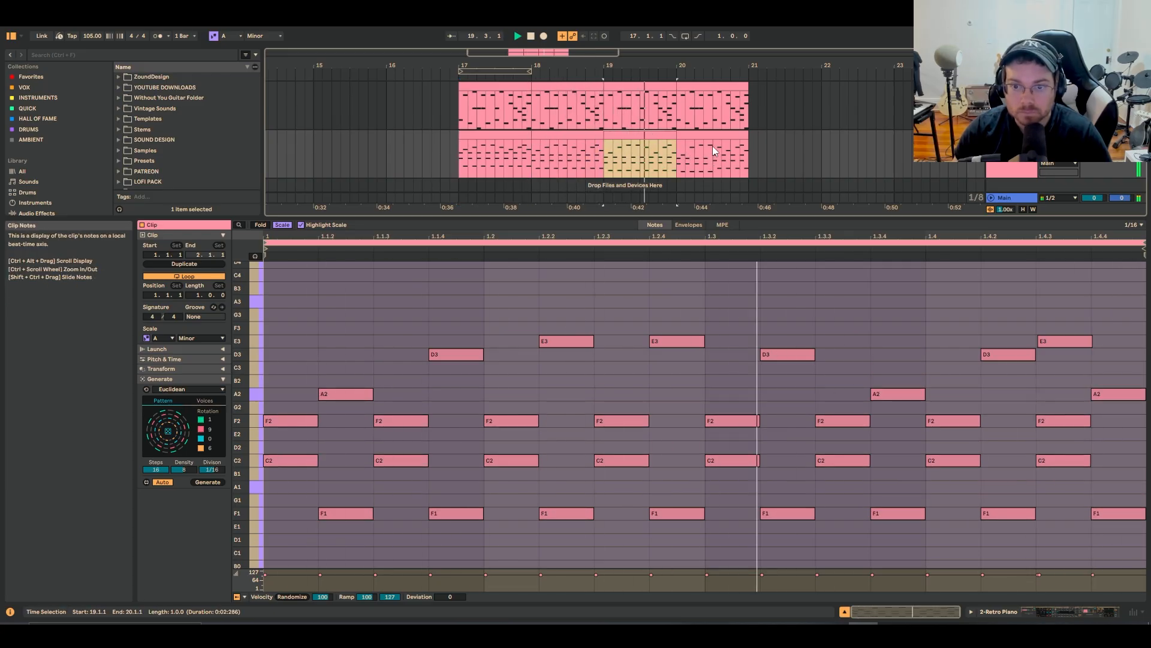
# Select all four clips on the lower track and set the arrangement loop to their four bars
pyautogui.click(703, 160)
pyautogui.keyDown('shift'); pyautogui.click(505, 135); pyautogui.keyUp('shift')
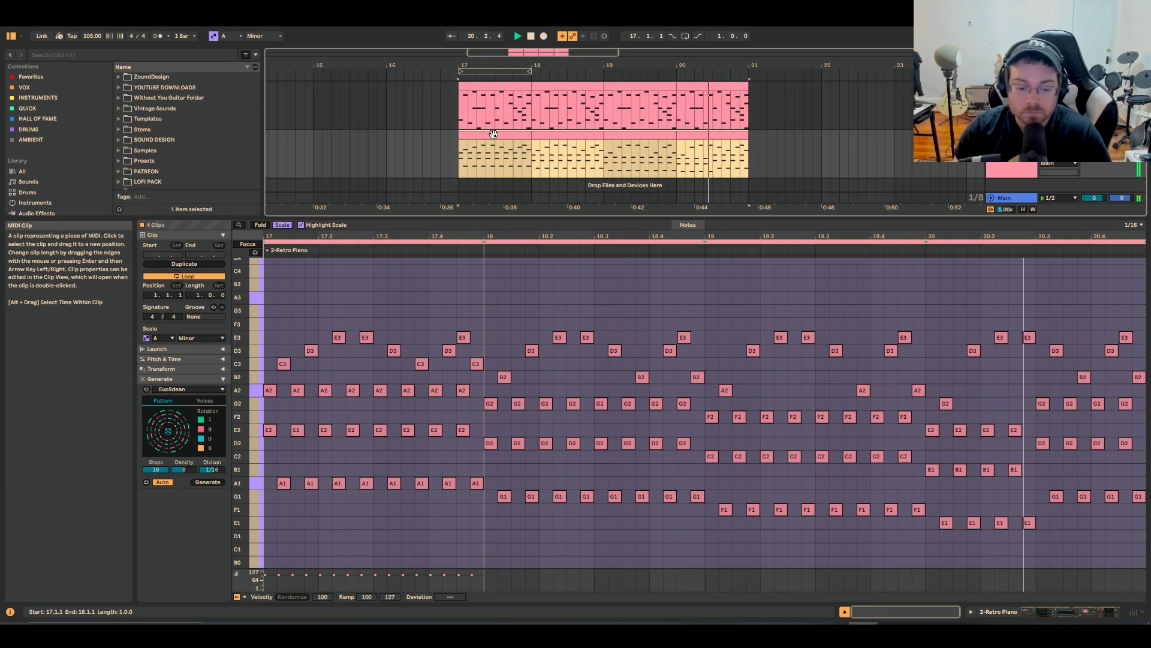
pyautogui.hotkey('ctrl', 'l')
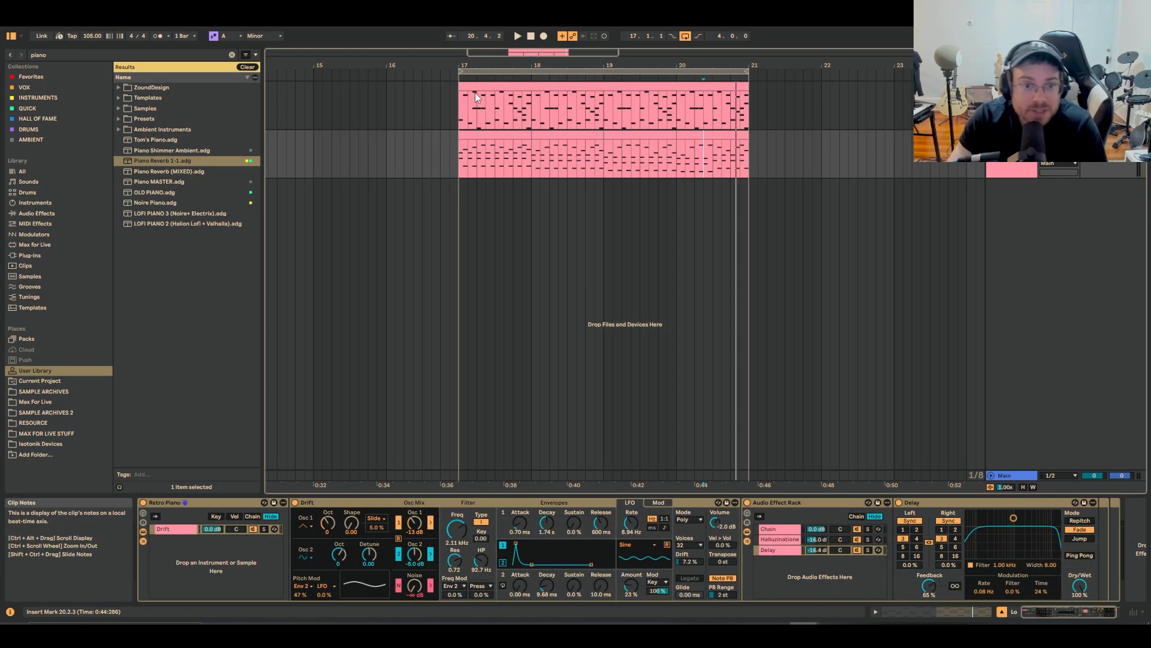
# Open the upper track's four-bar clip and shrink its velocity lane to give the notes more room
pyautogui.click(477, 89)
pyautogui.doubleClick(477, 88)
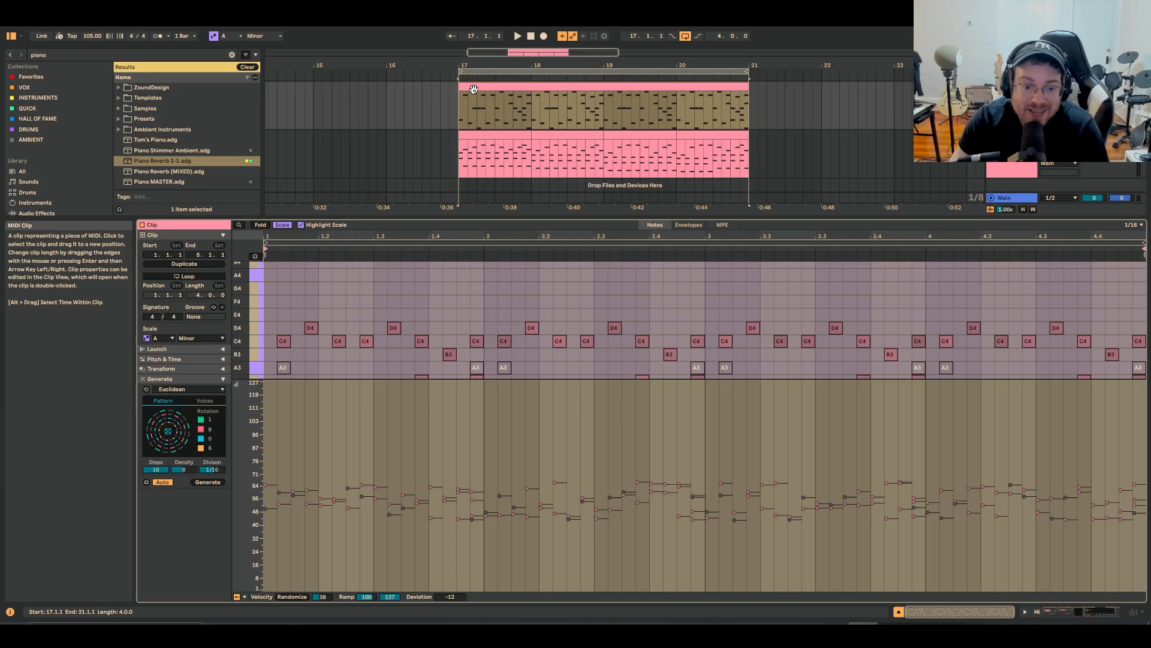
pyautogui.click(442, 379)
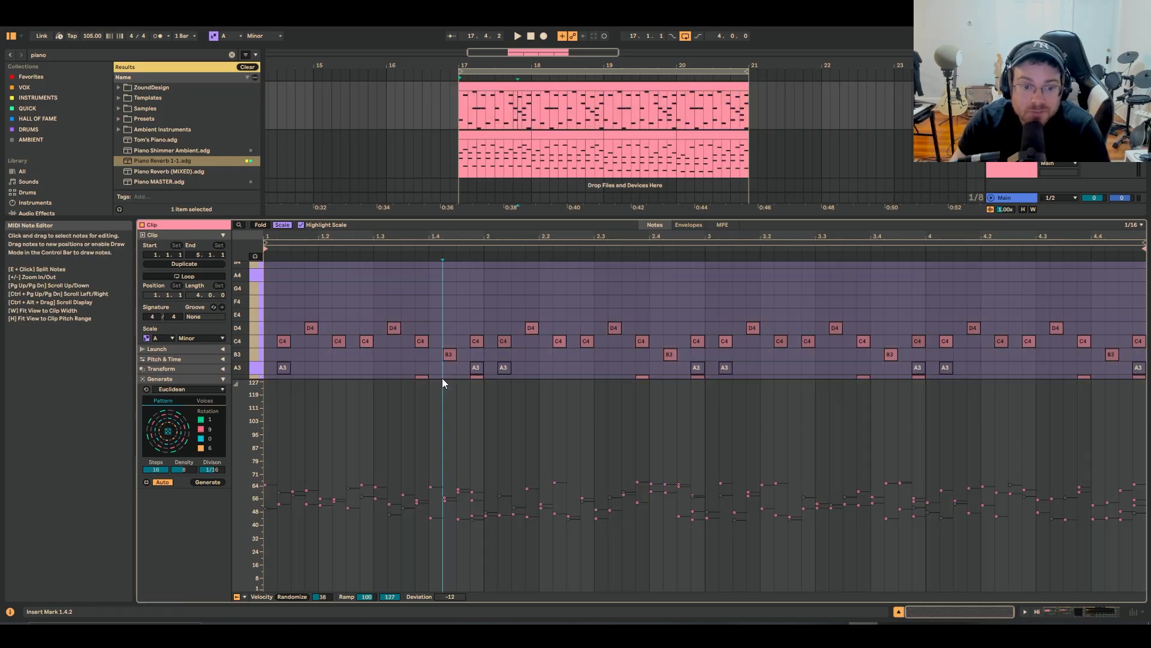
pyautogui.moveTo(443, 380); pyautogui.dragTo(443, 525)
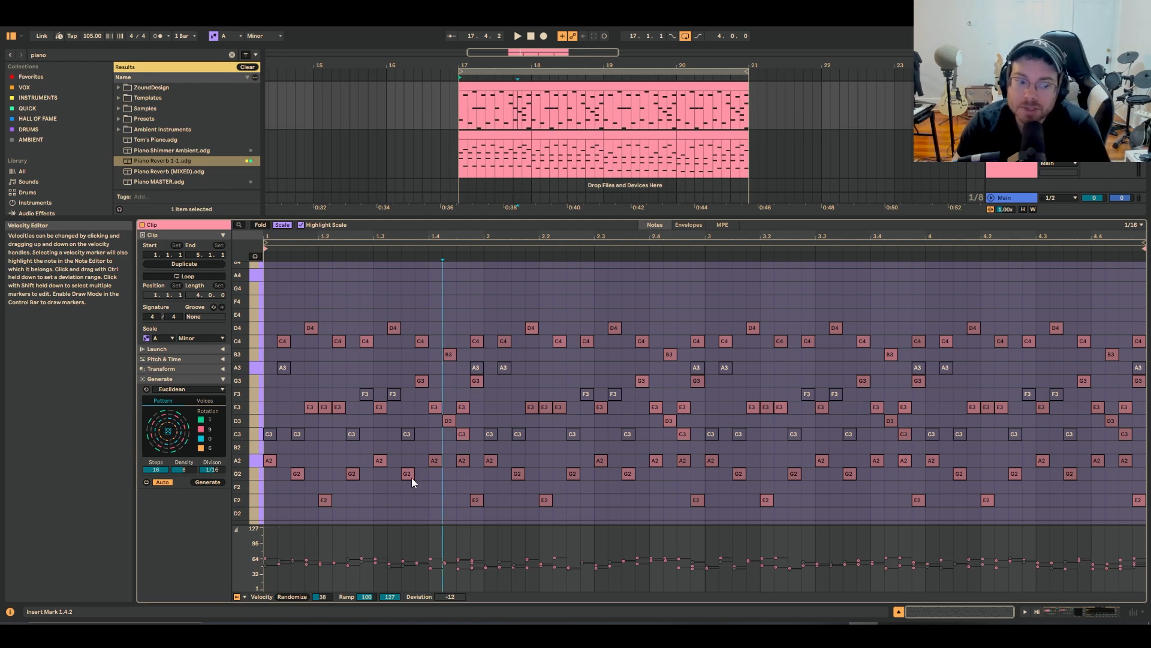
# Show the Euclidean generator's voice settings and review the lower track's clips in bars 17 to 20 and the upper clip
pyautogui.click(201, 400)
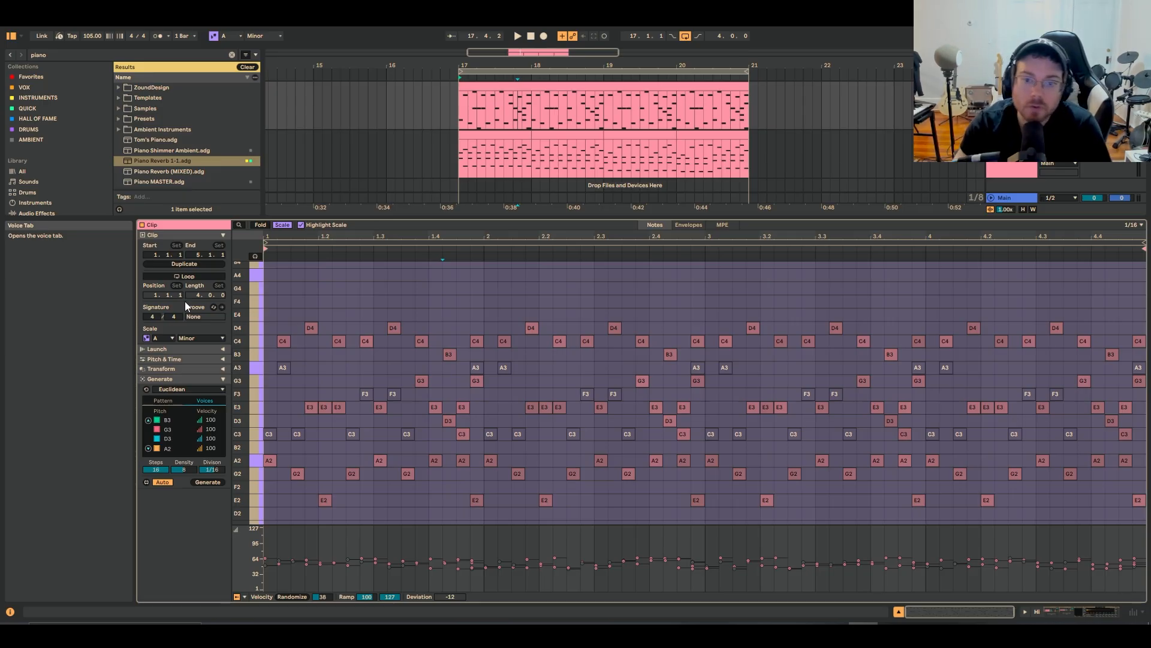
pyautogui.click(479, 135)
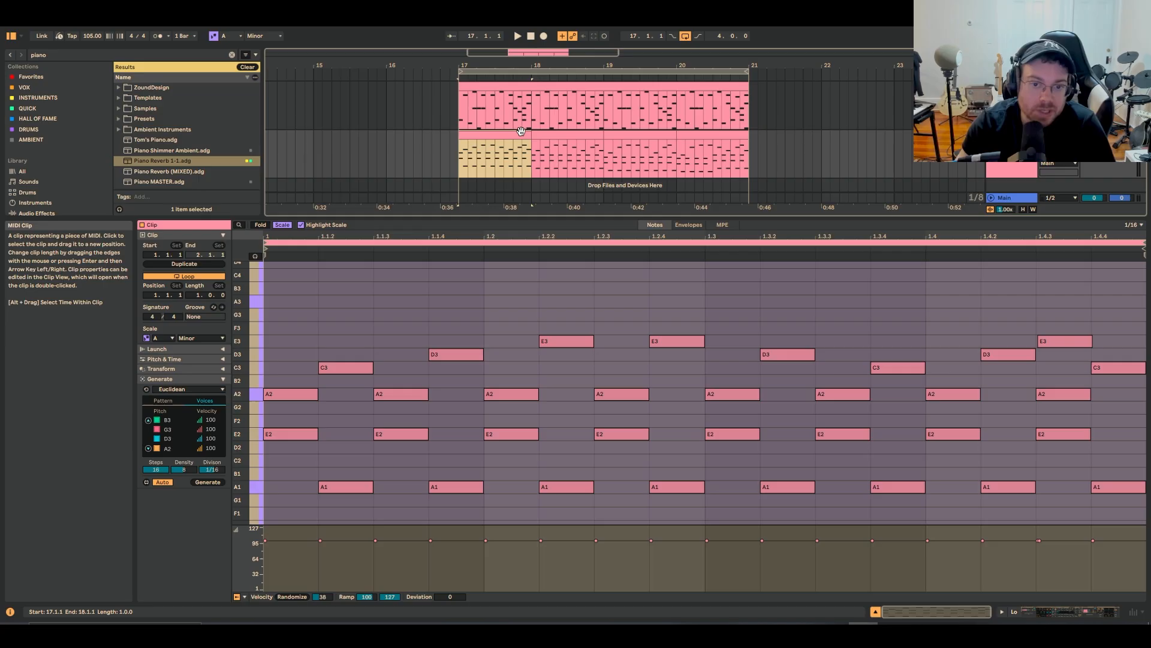
pyautogui.click(543, 135)
pyautogui.click(620, 139)
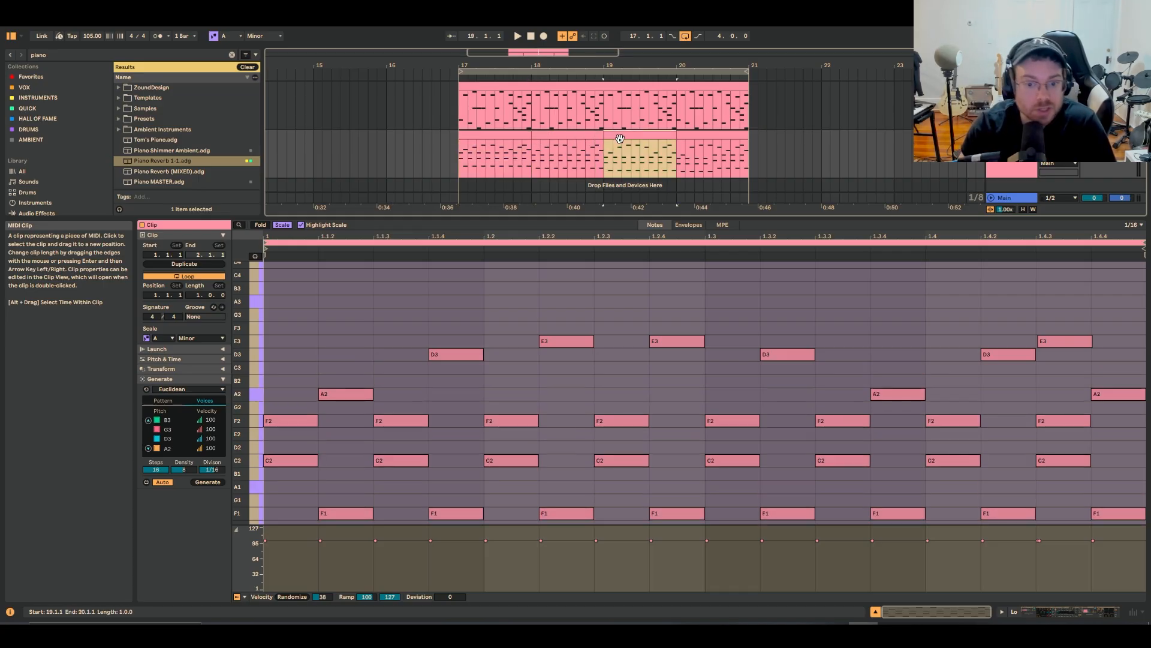
pyautogui.click(684, 138)
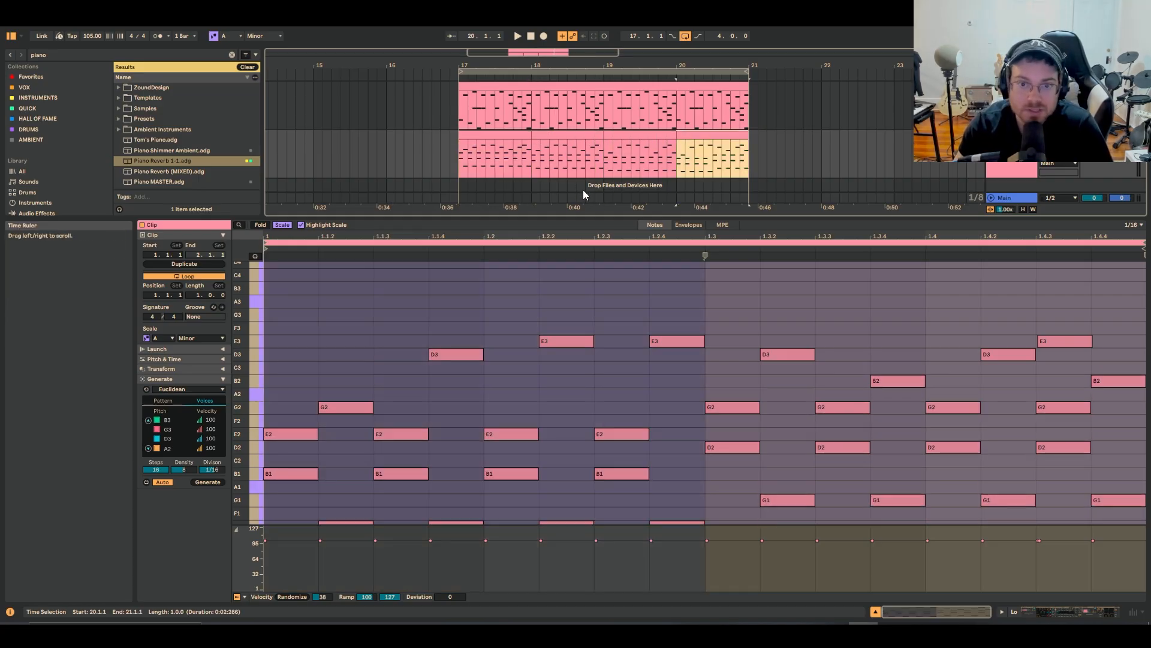
pyautogui.click(485, 89)
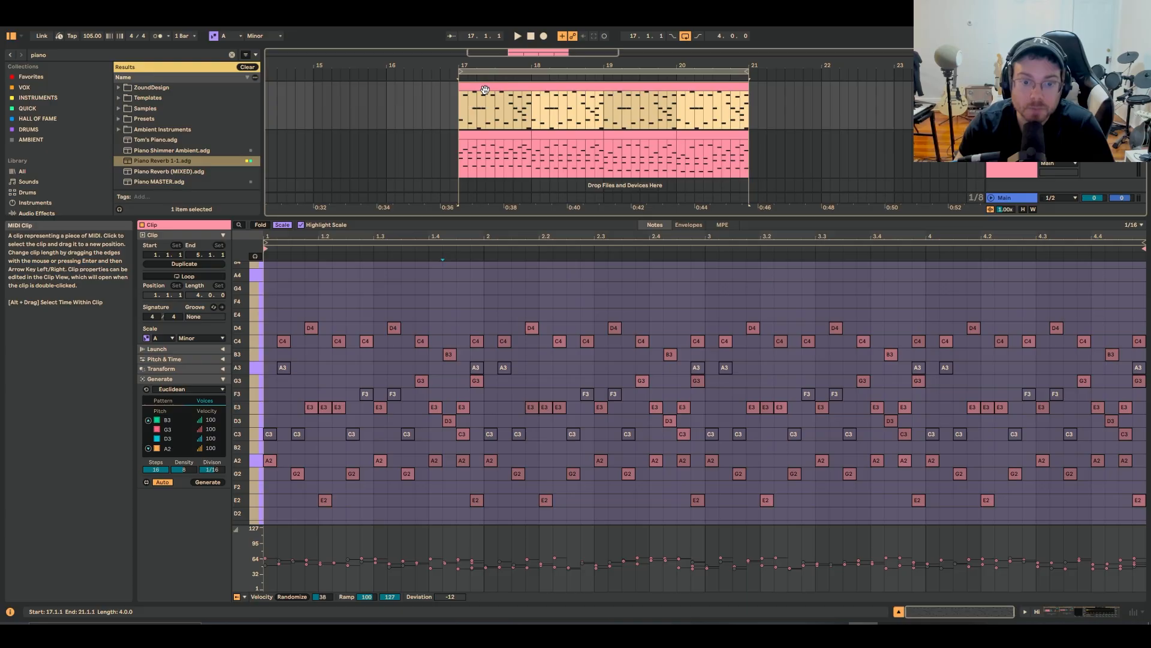
# Group the lower track's Retro Piano into an Instrument Rack, add Piano Reverb 1-1 as a second chain and close the Kontakt window
pyautogui.click(489, 178)
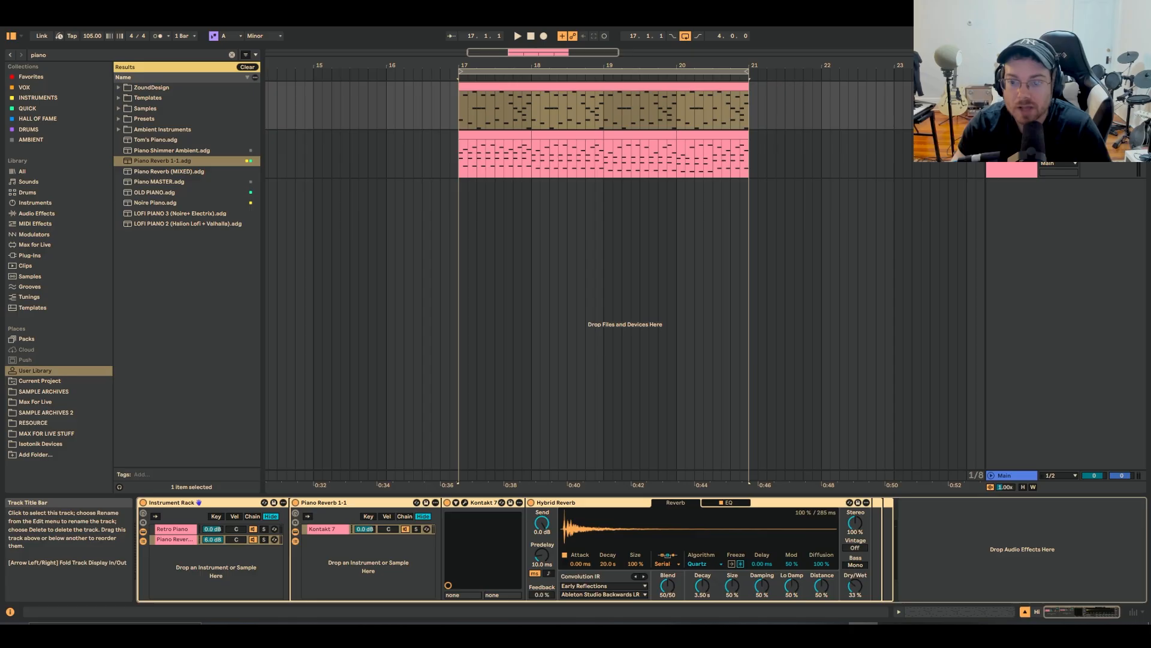
pyautogui.press('Up')
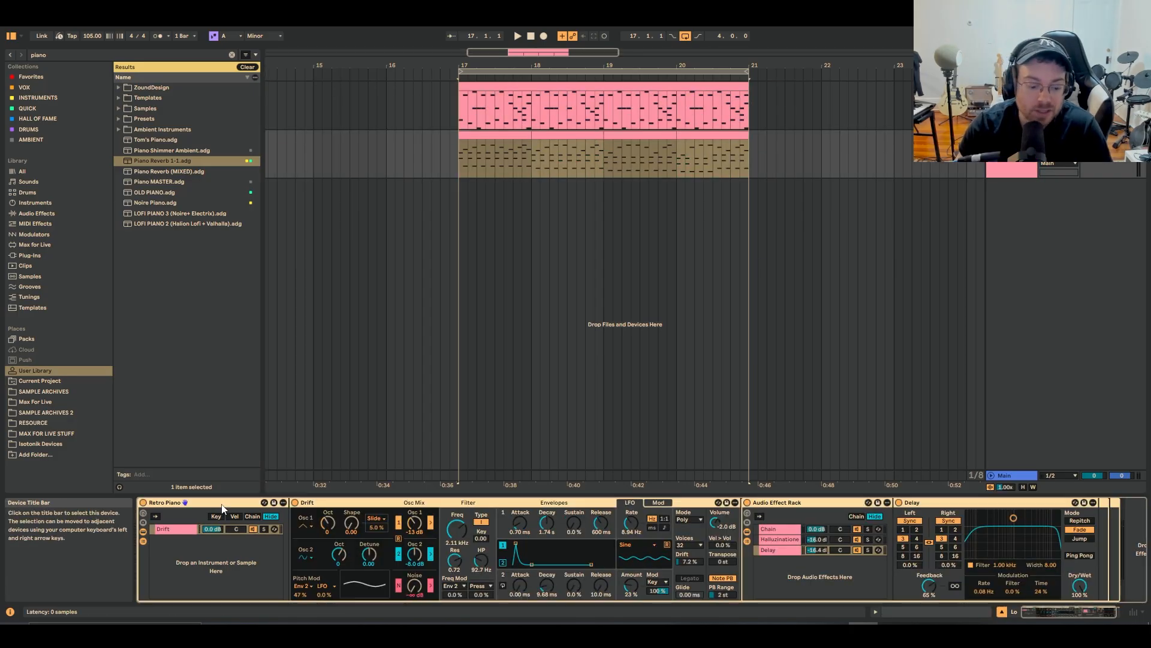
pyautogui.click(222, 507)
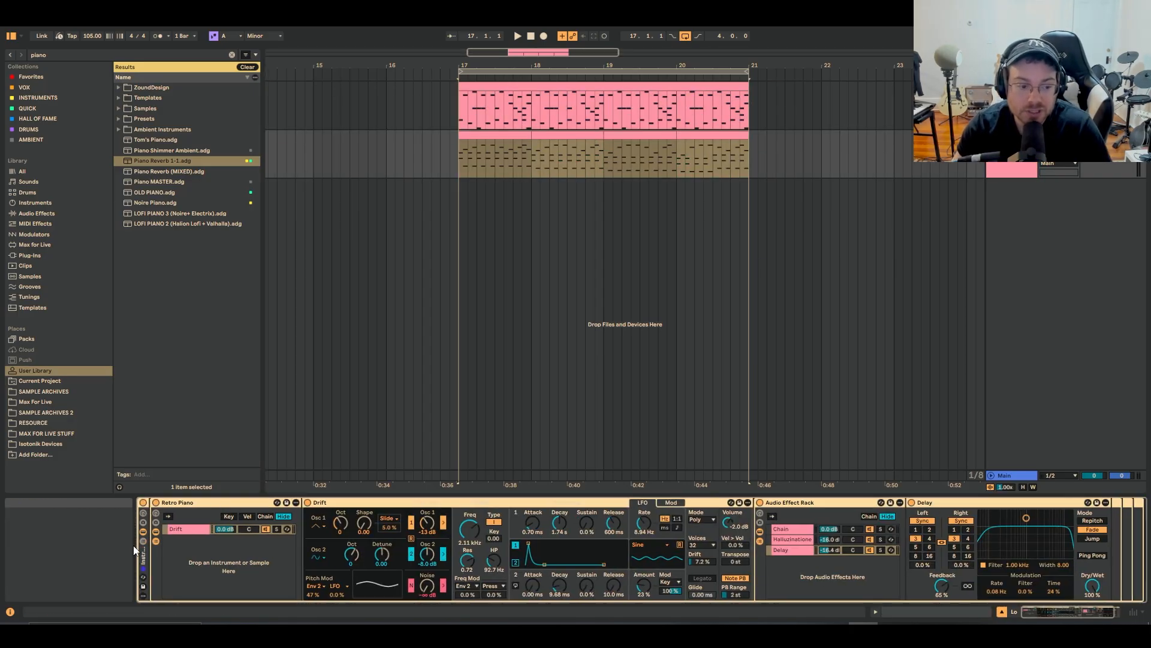
pyautogui.hotkey('ctrl', 'g')
pyautogui.moveTo(142, 161); pyautogui.dragTo(259, 559)
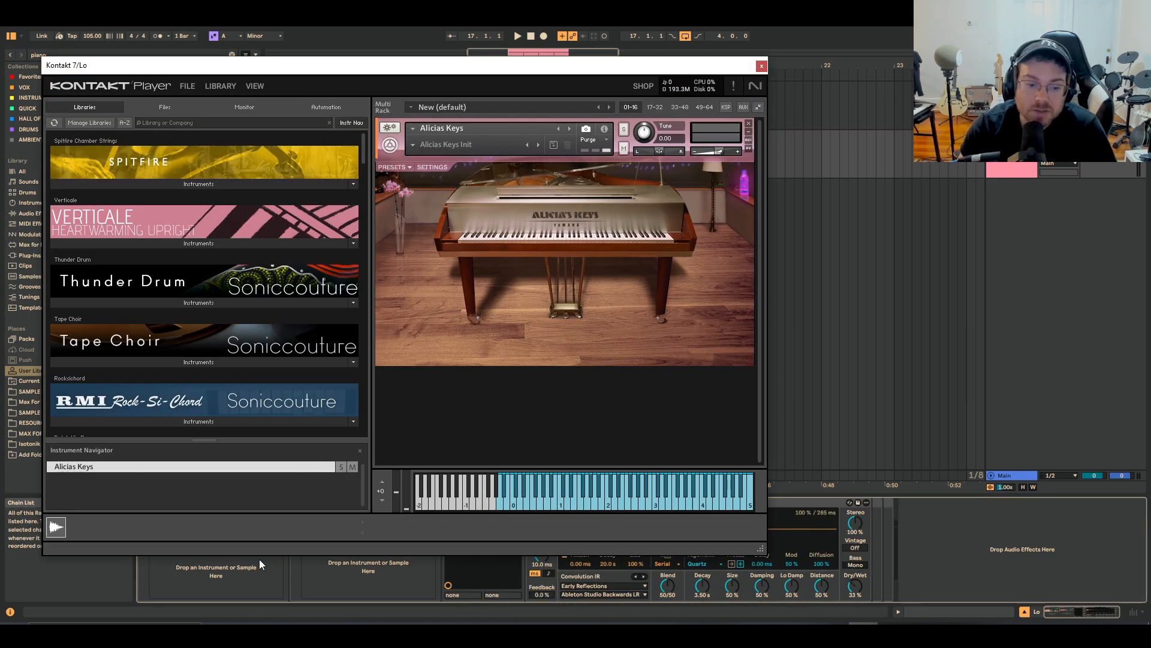
pyautogui.click(761, 66)
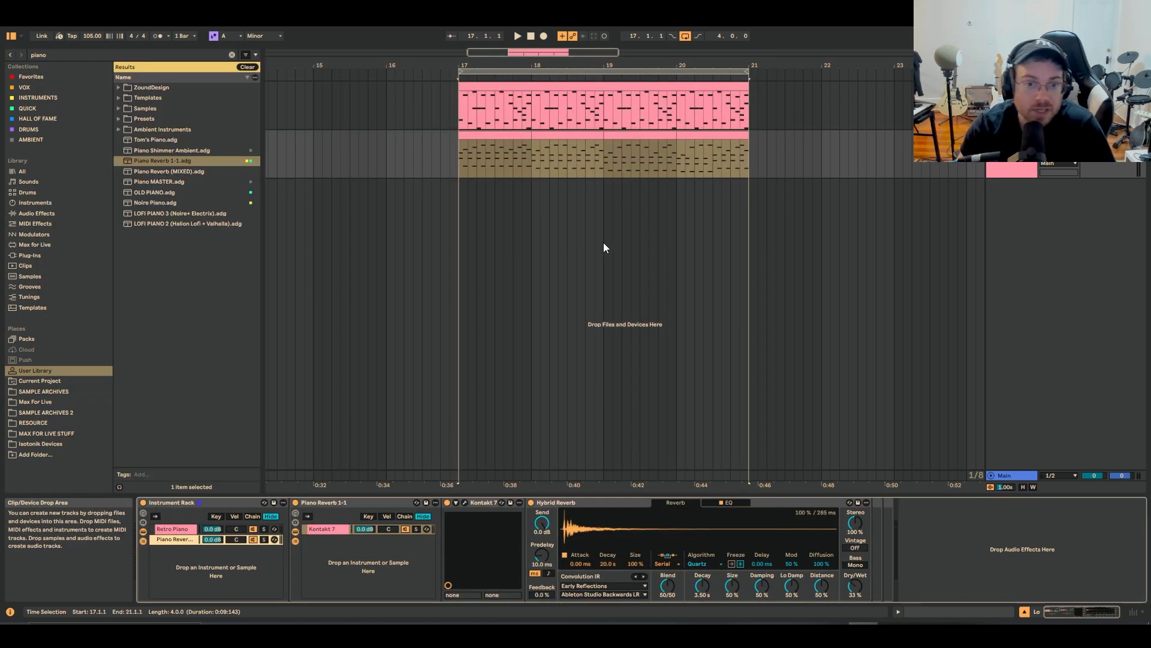